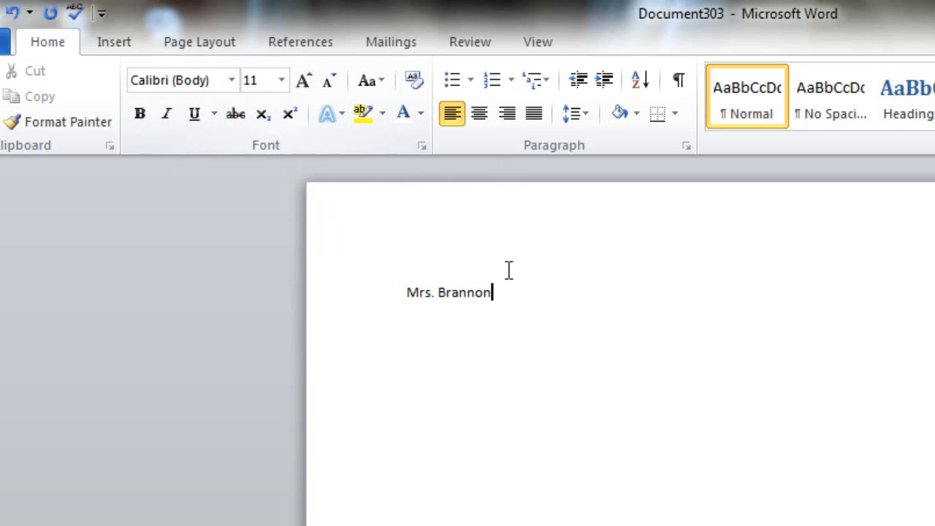
# Start a second line repeating the teacher's name in bold, followed by the name again in regular weight
pyautogui.press('Return')
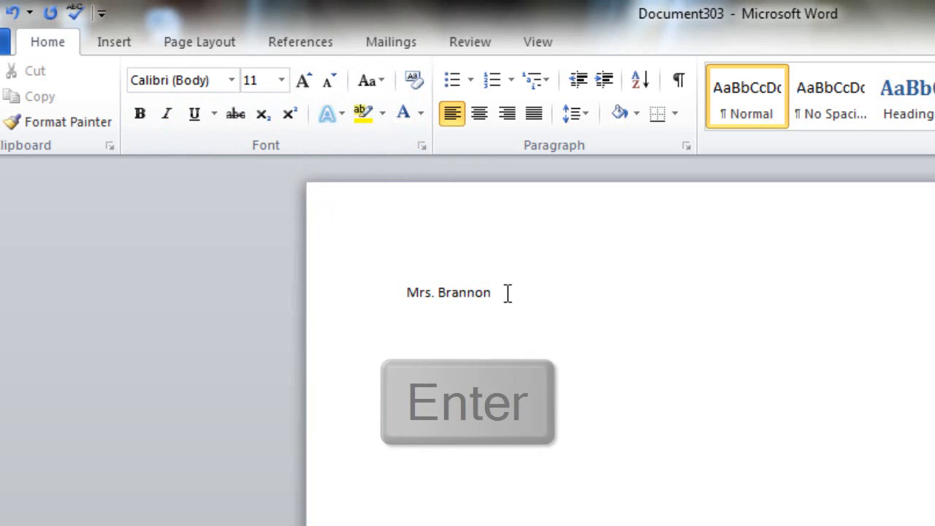
pyautogui.click(138, 122)
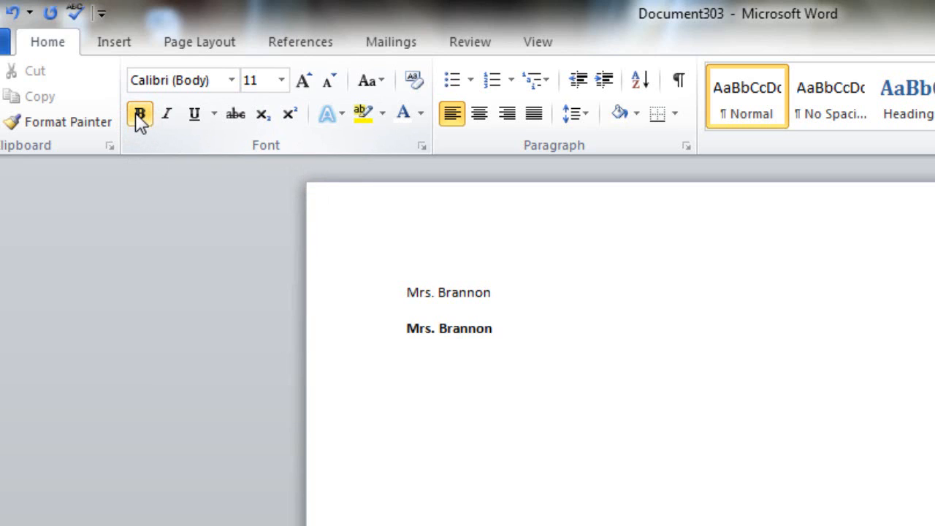
pyautogui.click(138, 119)
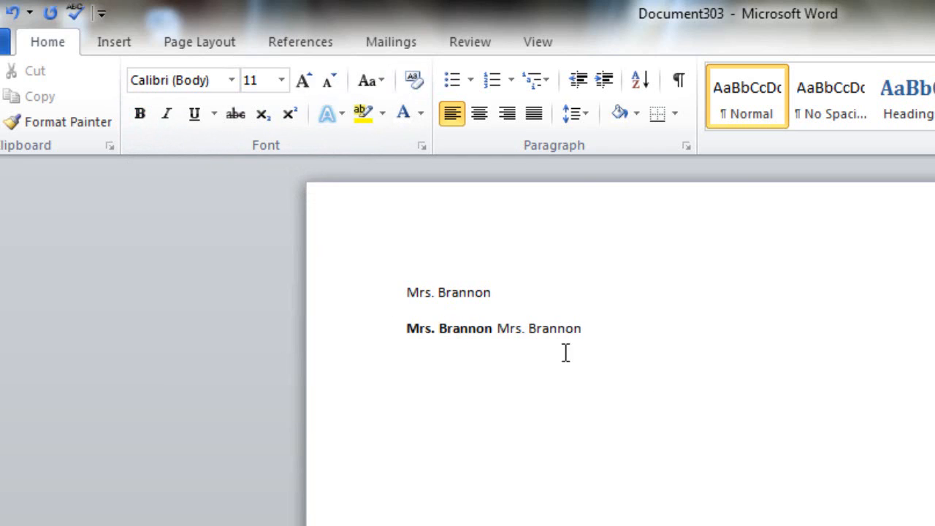
# Delete the second line holding the bold and regular copies of the name
pyautogui.moveTo(619, 334); pyautogui.dragTo(409, 344)
pyautogui.press('BackSpace')
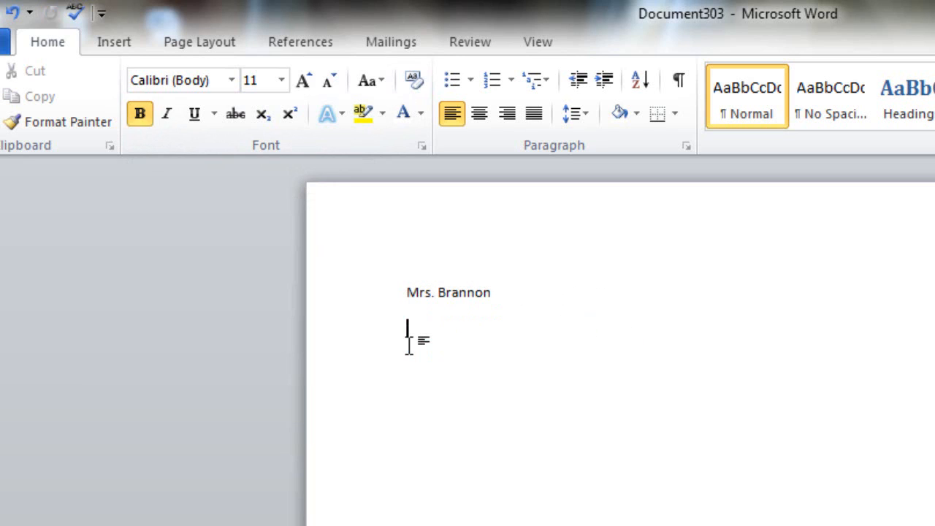
pyautogui.press('BackSpace')
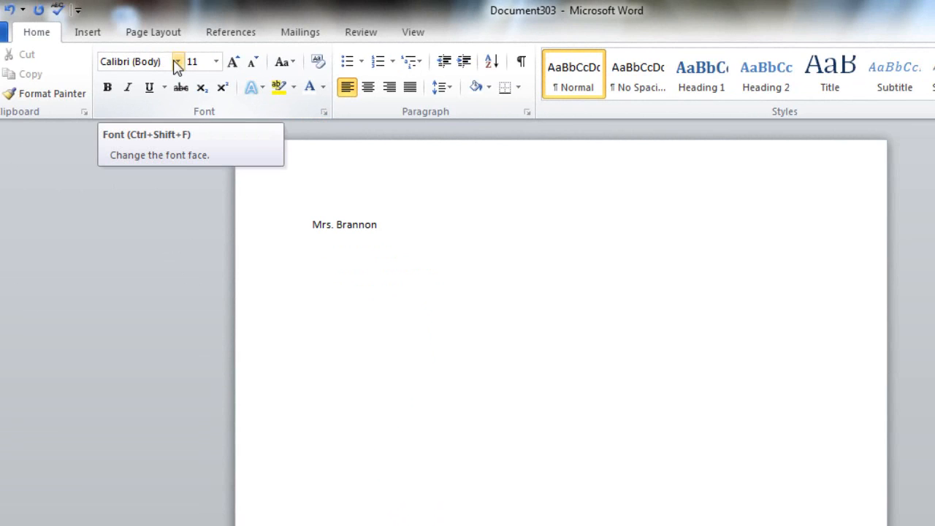
# Choose the Estrangelo Edessa font without any text selected
pyautogui.click(177, 63)
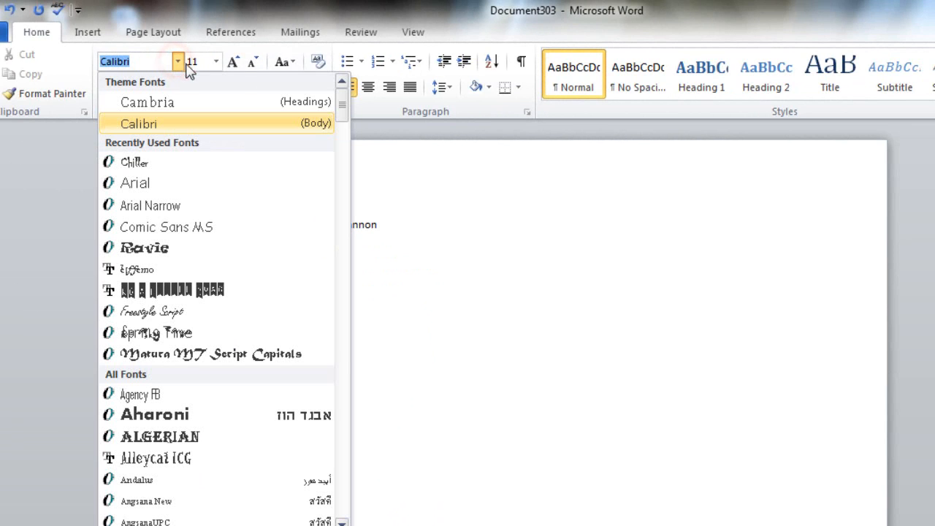
pyautogui.moveTo(340, 109); pyautogui.dragTo(350, 243)
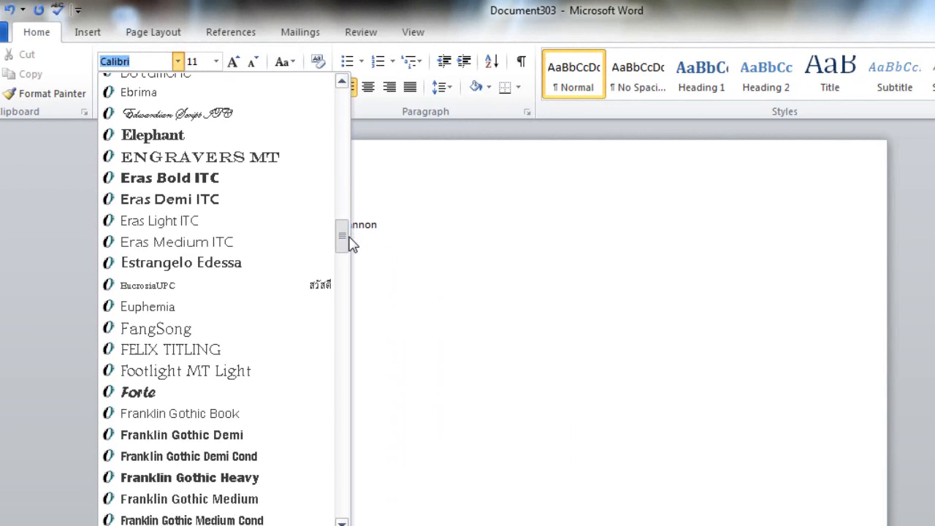
pyautogui.click(235, 266)
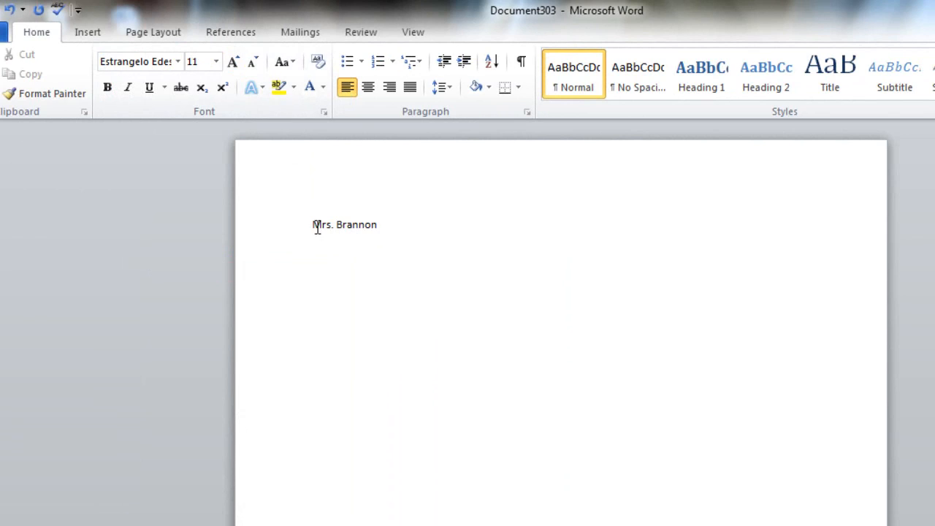
# Change the font of the whole name on the first line to Ravie
pyautogui.moveTo(317, 227); pyautogui.dragTo(377, 229)
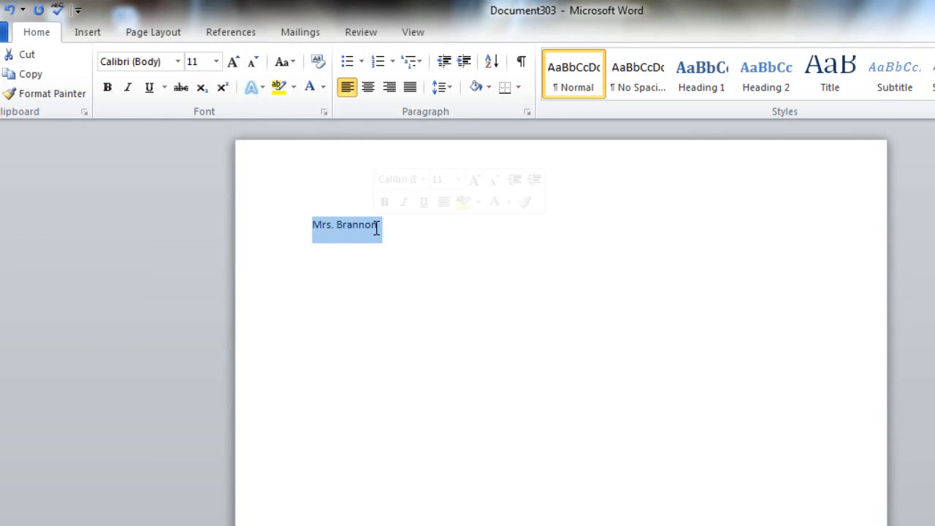
pyautogui.click(377, 228)
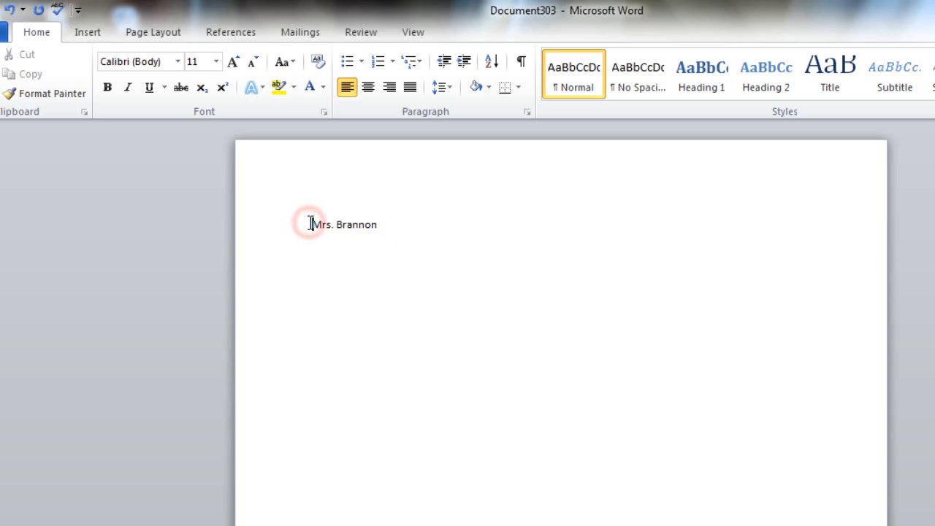
pyautogui.moveTo(309, 223); pyautogui.dragTo(380, 225)
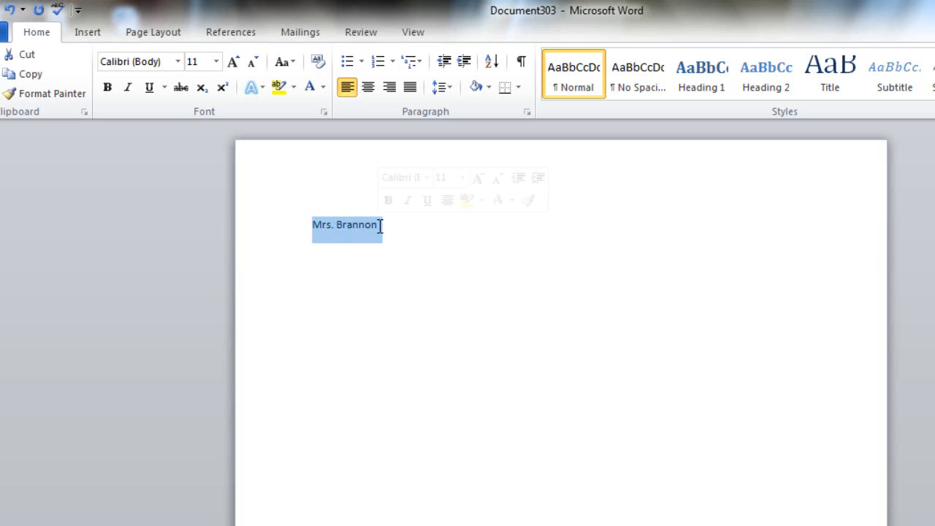
pyautogui.click(177, 63)
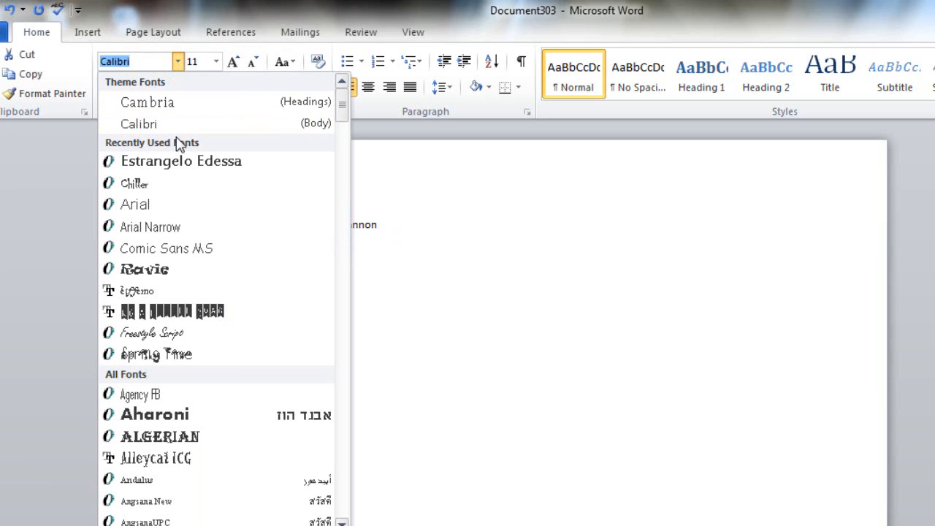
pyautogui.click(159, 271)
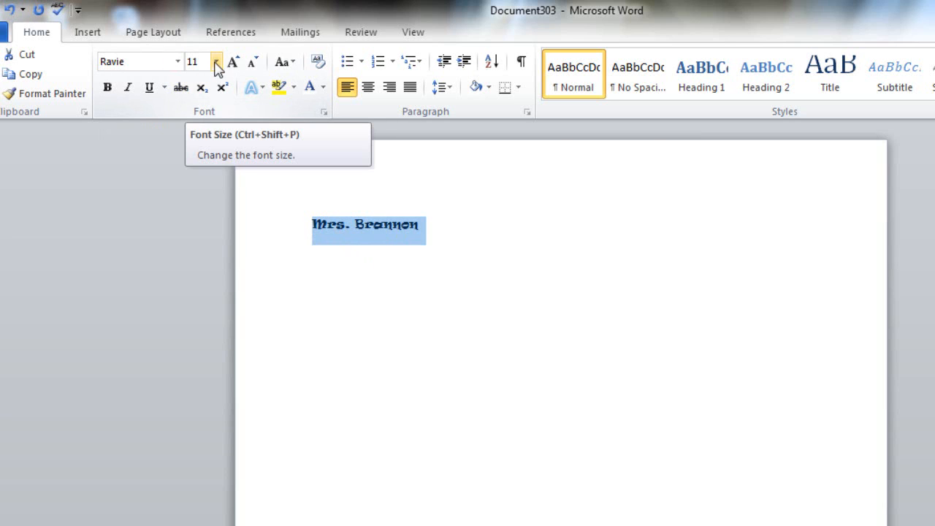
# Set the font size of the selected name to 28
pyautogui.click(177, 62)
pyautogui.click(177, 62)
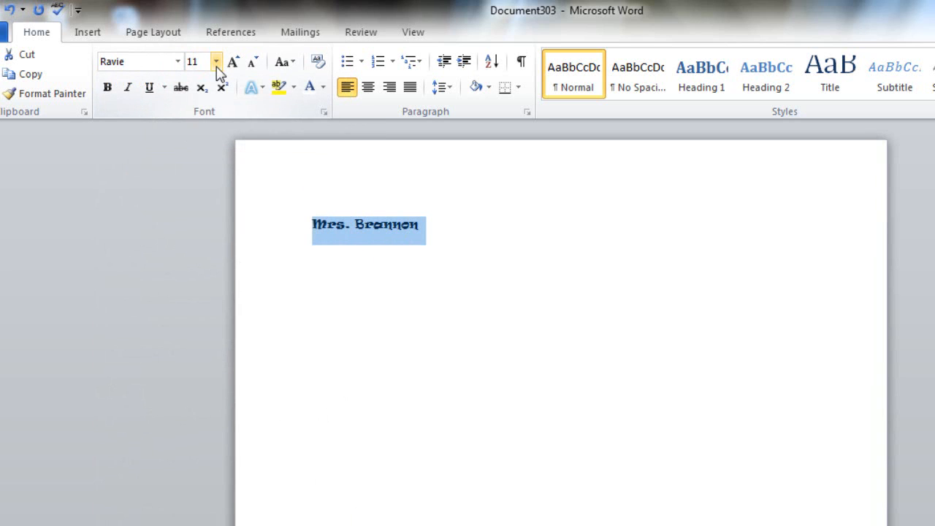
pyautogui.click(216, 63)
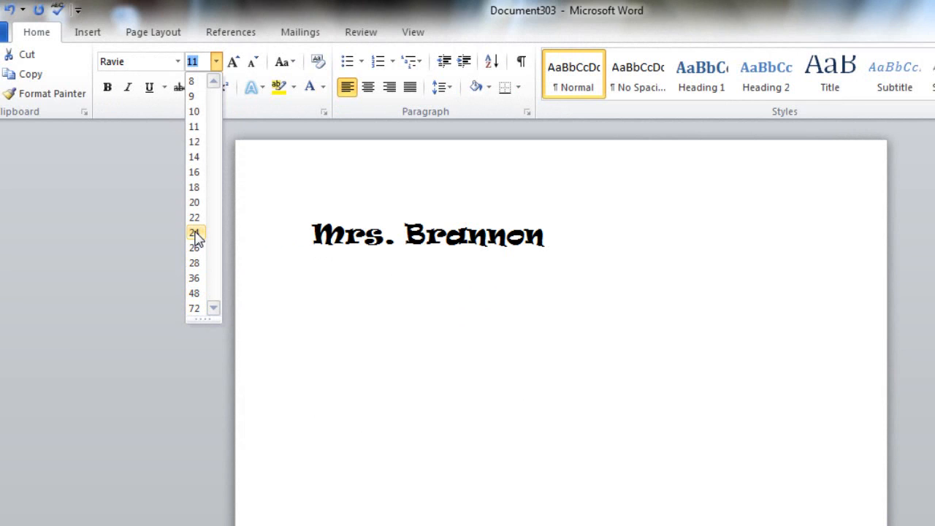
pyautogui.click(177, 62)
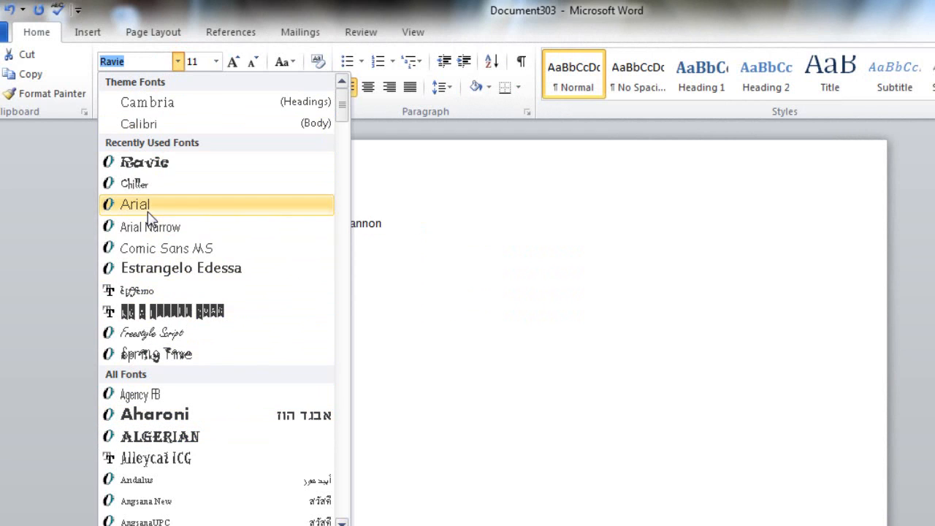
pyautogui.click(178, 62)
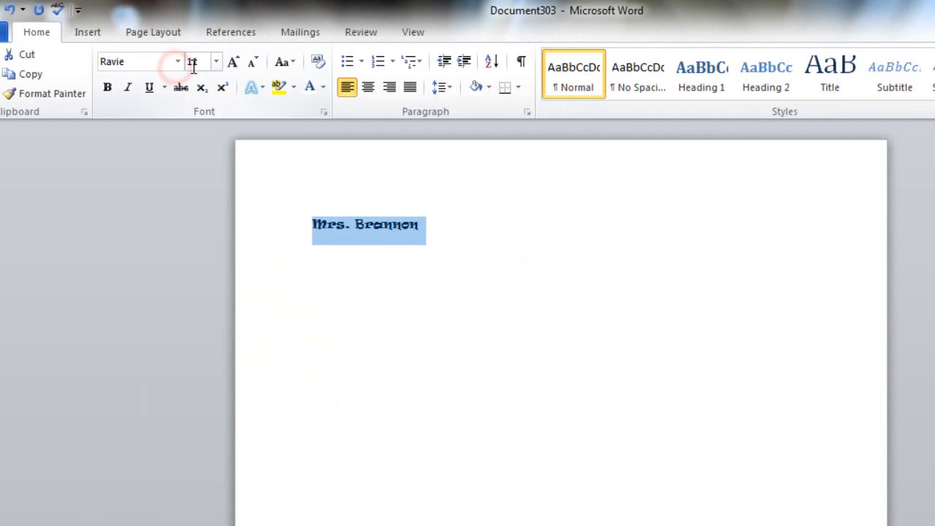
pyautogui.click(216, 63)
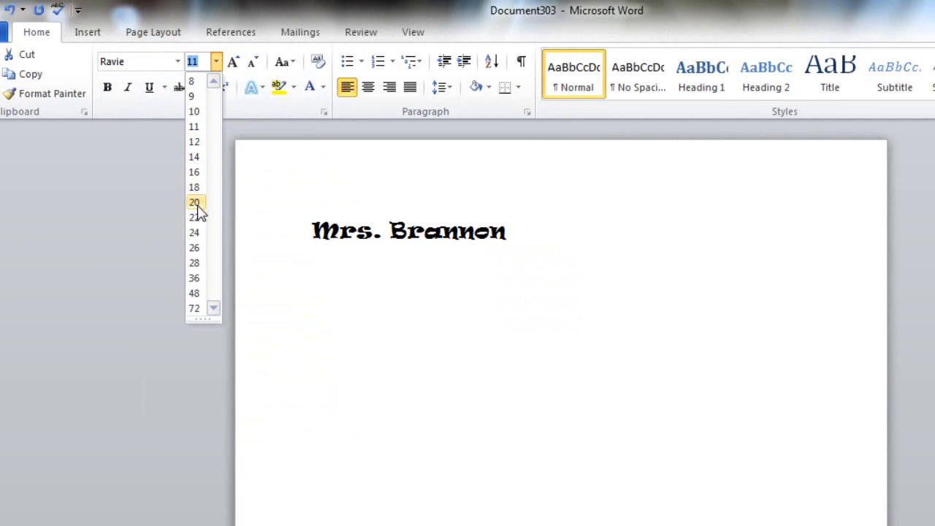
pyautogui.click(197, 263)
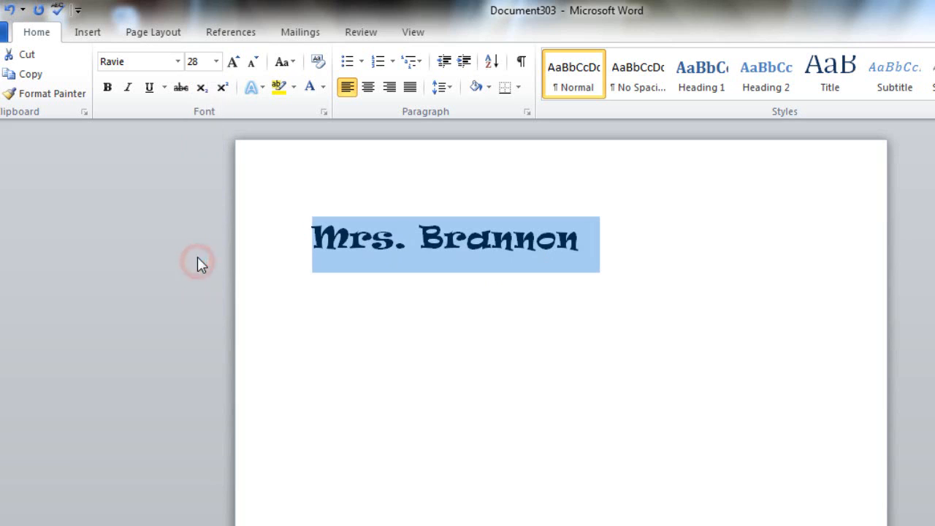
# Enter a custom font size of 50 for the selected name
pyautogui.click(197, 64)
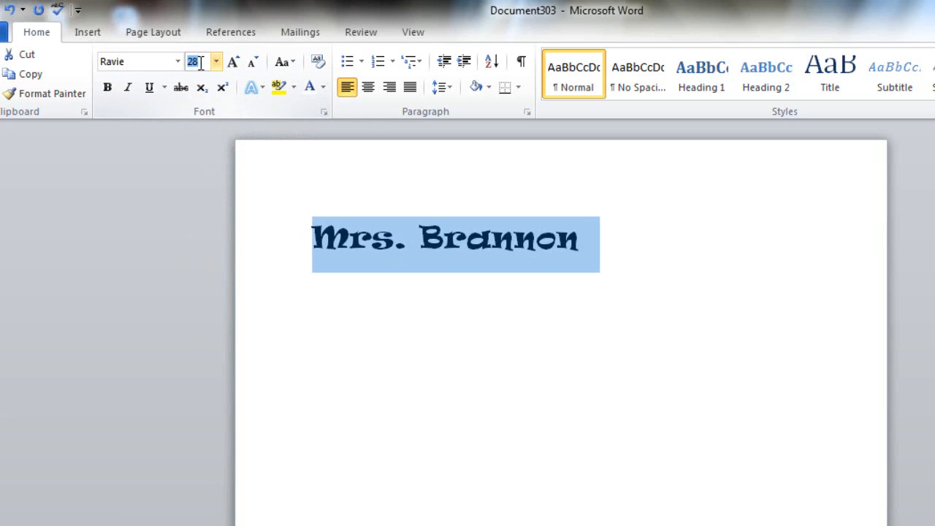
pyautogui.press('BackSpace')
pyautogui.write('50')
pyautogui.press('Return')
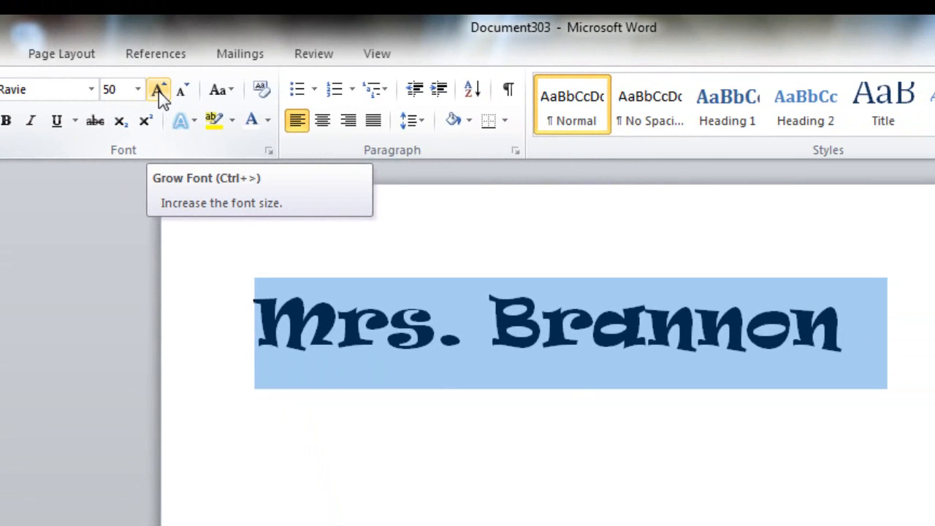
# Enlarge the selected name to size 90 with Grow Font and step it back down with Shrink Font
pyautogui.click(159, 91)
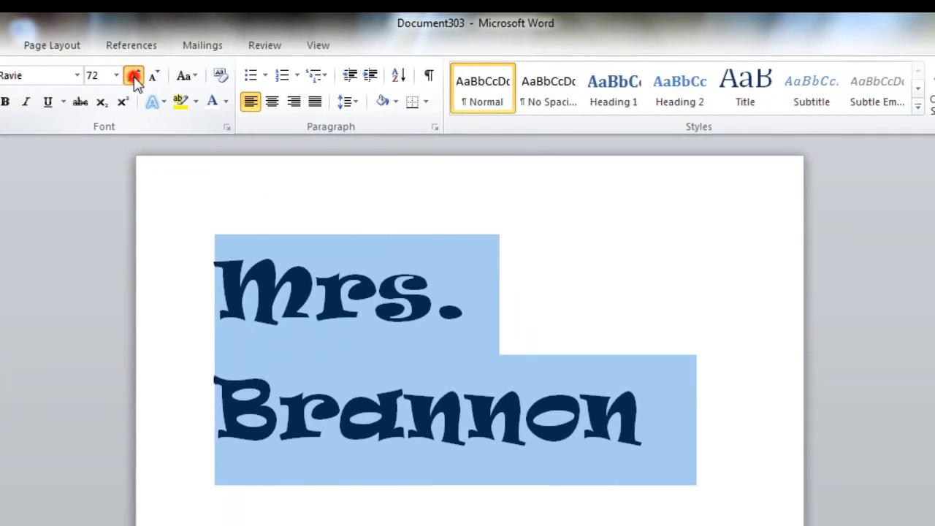
pyautogui.click(159, 92)
pyautogui.click(121, 71)
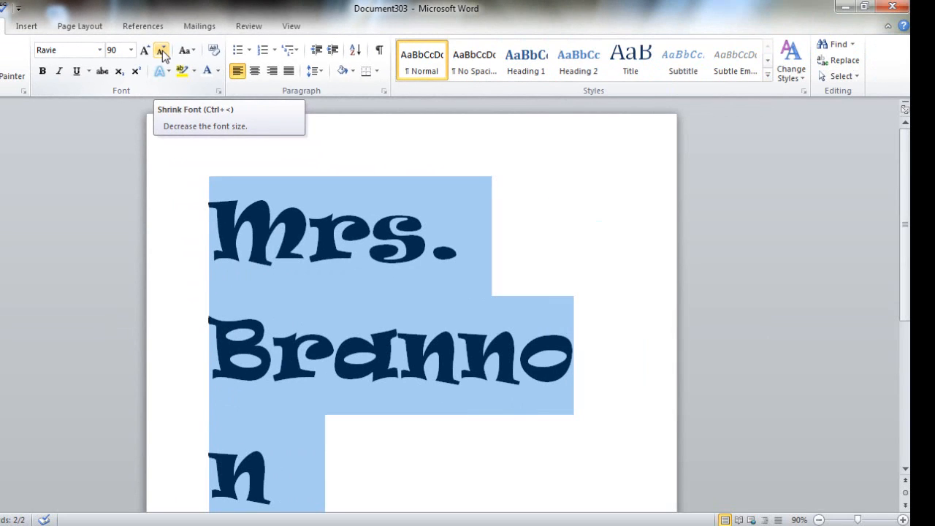
pyautogui.click(162, 52)
pyautogui.click(162, 52)
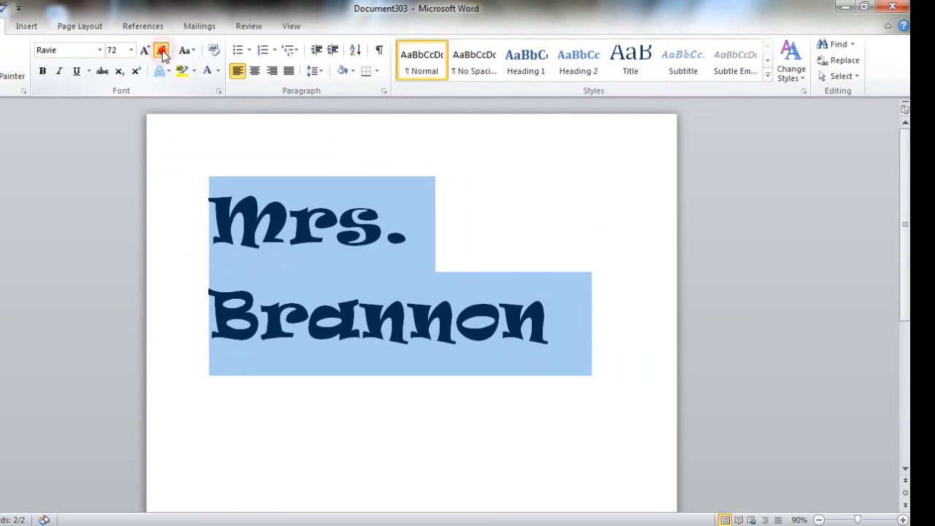
pyautogui.click(162, 53)
# Enlarge the selected name step by step to size 240 with Grow Font
pyautogui.click(146, 51)
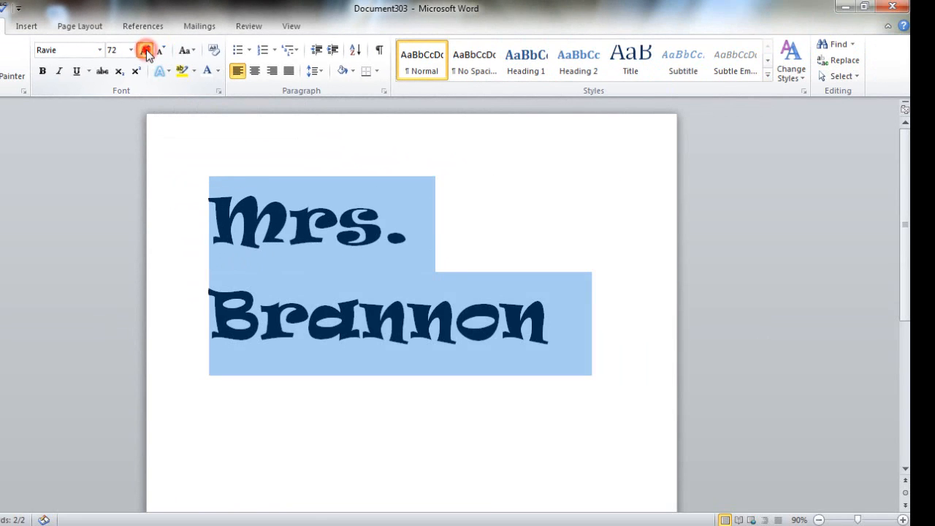
pyautogui.click(146, 52)
pyautogui.click(146, 51)
pyautogui.click(147, 51)
pyautogui.click(146, 51)
pyautogui.click(146, 51)
pyautogui.click(146, 51)
pyautogui.click(147, 51)
pyautogui.doubleClick(146, 51)
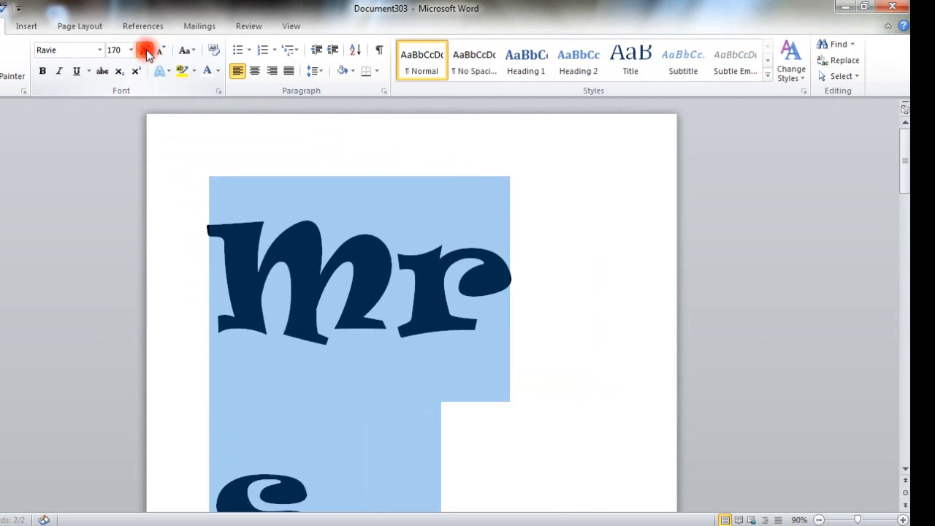
pyautogui.doubleClick(146, 51)
pyautogui.click(146, 51)
pyautogui.doubleClick(147, 51)
pyautogui.doubleClick(146, 51)
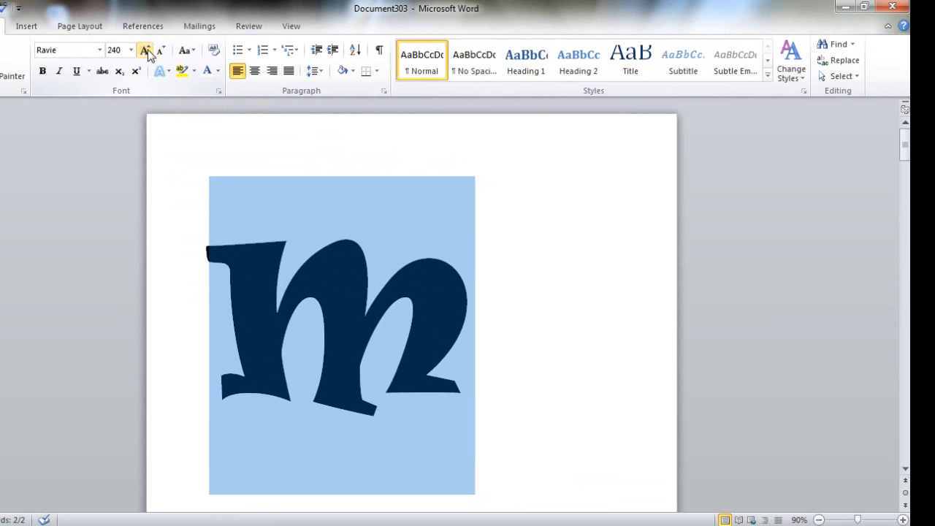
# Reduce the selected name step by step to size 1 with Shrink Font
pyautogui.click(161, 51)
pyautogui.click(161, 51)
pyautogui.click(162, 51)
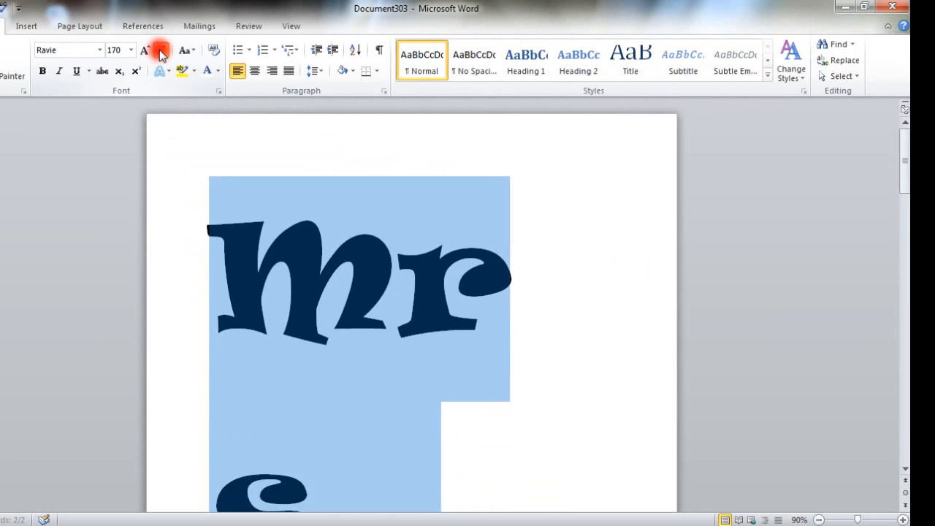
pyautogui.click(161, 52)
pyautogui.doubleClick(161, 51)
pyautogui.doubleClick(162, 51)
pyautogui.doubleClick(161, 51)
pyautogui.doubleClick(161, 51)
pyautogui.click(161, 51)
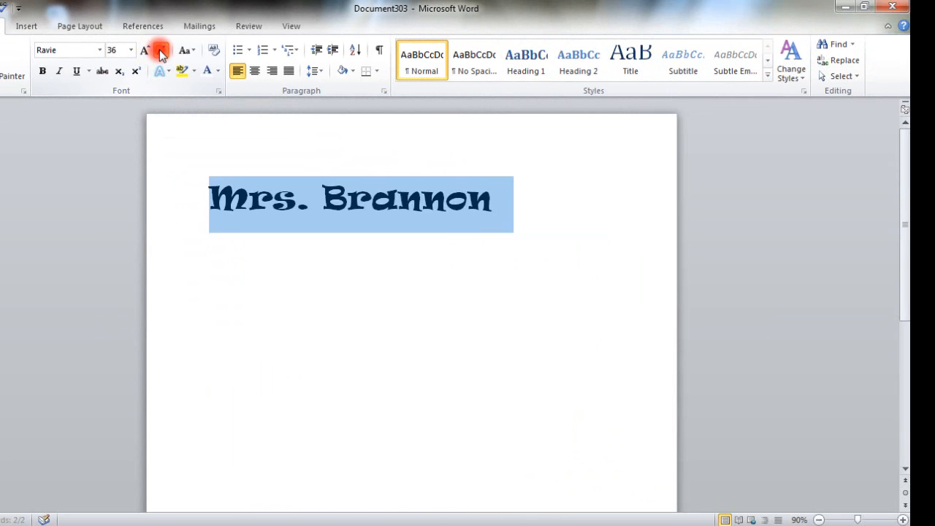
pyautogui.doubleClick(161, 51)
pyautogui.click(162, 52)
pyautogui.doubleClick(162, 51)
pyautogui.doubleClick(161, 51)
pyautogui.doubleClick(161, 51)
pyautogui.doubleClick(162, 51)
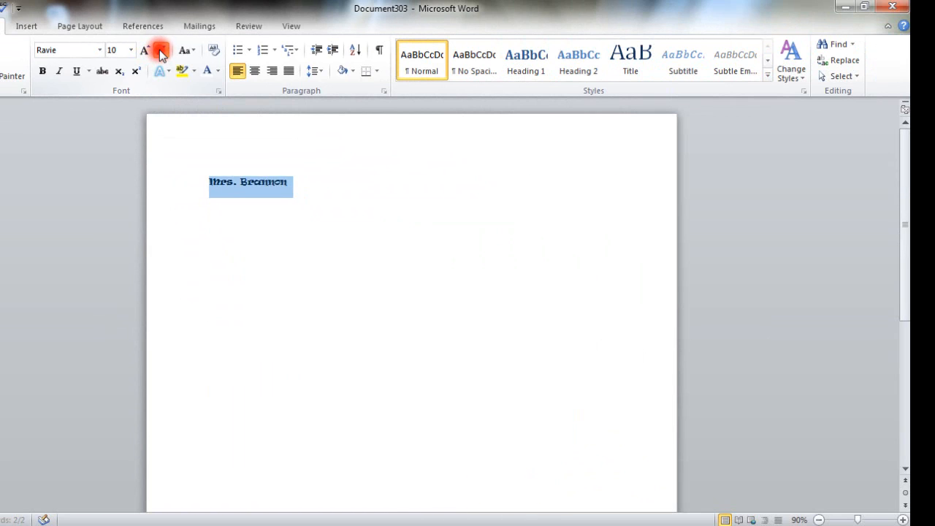
pyautogui.doubleClick(161, 51)
pyautogui.click(161, 51)
pyautogui.doubleClick(162, 52)
pyautogui.doubleClick(162, 51)
pyautogui.click(161, 51)
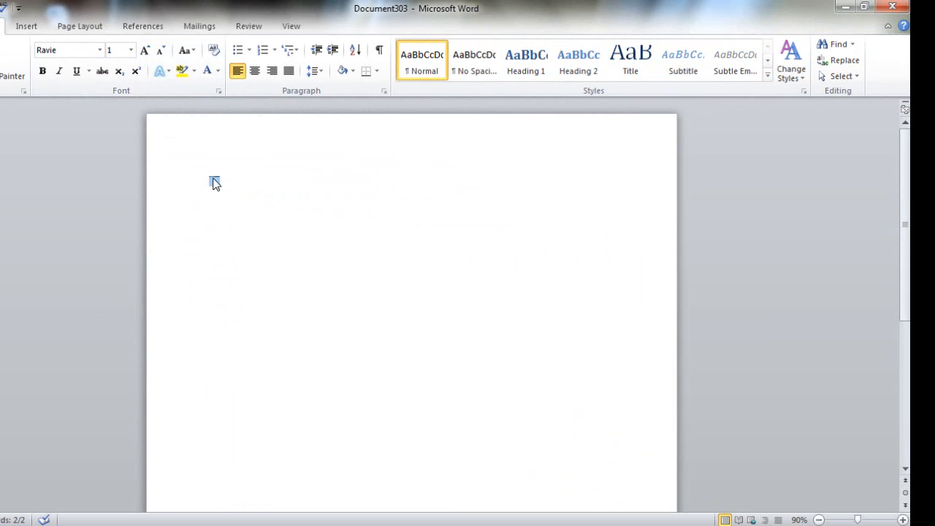
# Enlarge the selected name step by step to size 26 with Grow Font
pyautogui.doubleClick(144, 52)
pyautogui.doubleClick(145, 51)
pyautogui.doubleClick(144, 51)
pyautogui.doubleClick(145, 51)
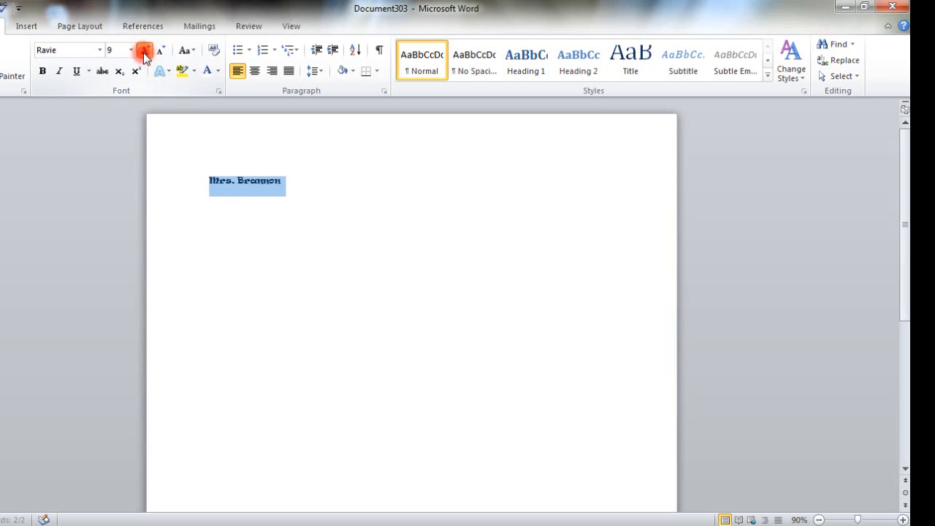
pyautogui.doubleClick(145, 51)
pyautogui.click(145, 51)
pyautogui.doubleClick(144, 51)
pyautogui.click(145, 51)
pyautogui.doubleClick(144, 51)
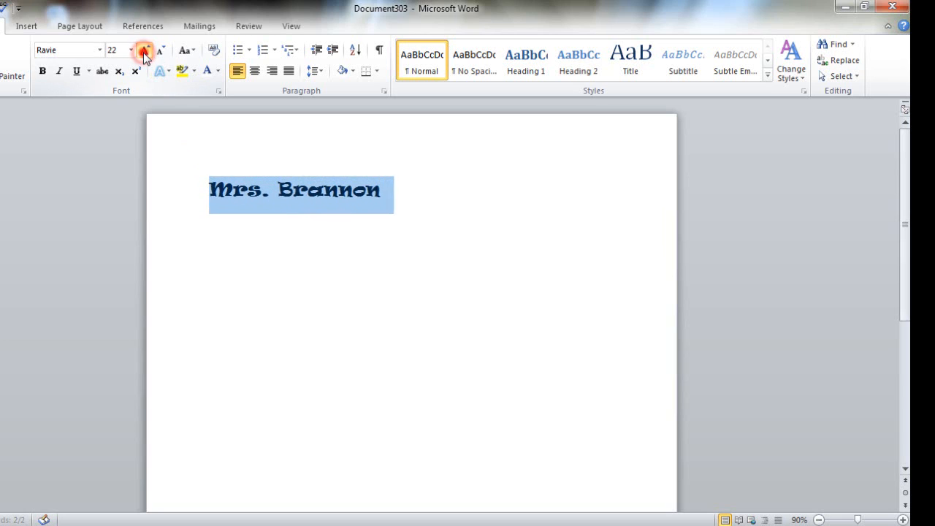
pyautogui.click(145, 51)
pyautogui.click(145, 51)
# Enter the sentence "The cat is quick and nimble." on the line below the name
pyautogui.click(427, 199)
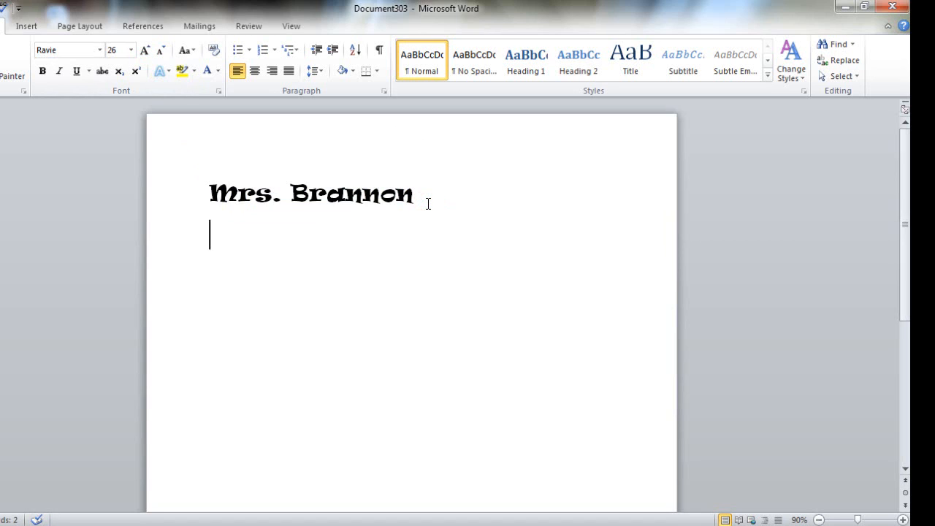
pyautogui.write('The')
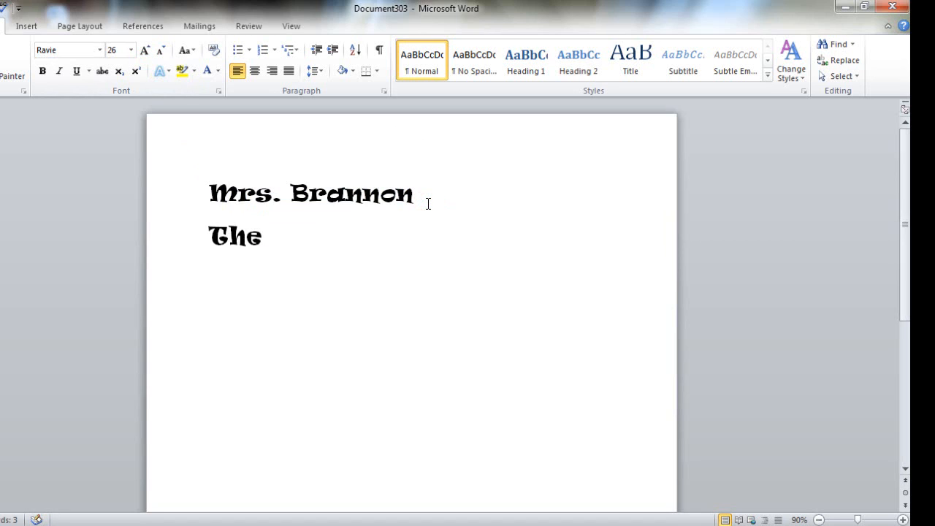
pyautogui.write(' cat is')
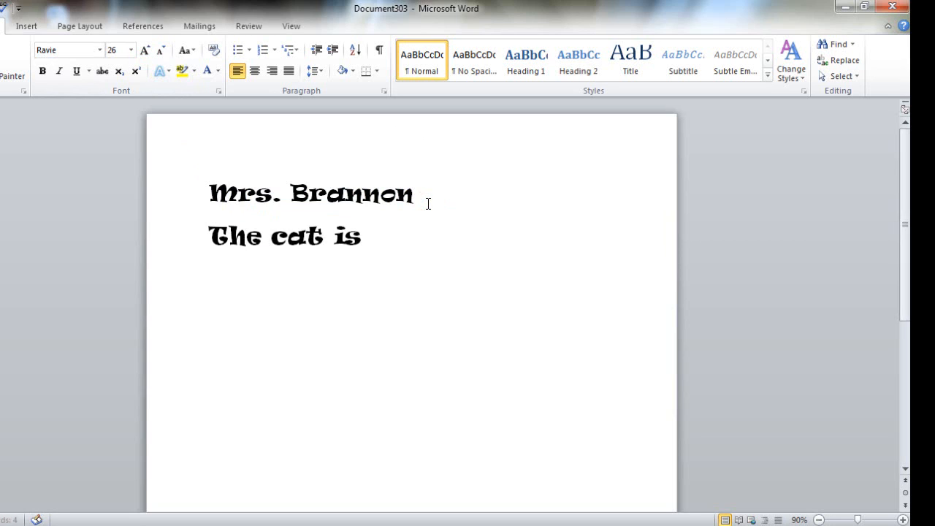
pyautogui.write(' quick and n')
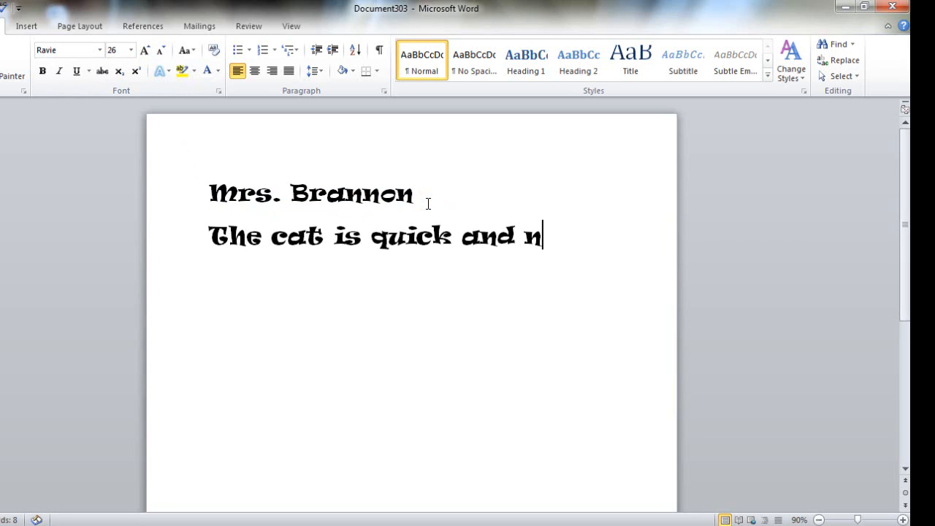
pyautogui.write('im')
pyautogui.press('BackSpace')
pyautogui.write('imble.')
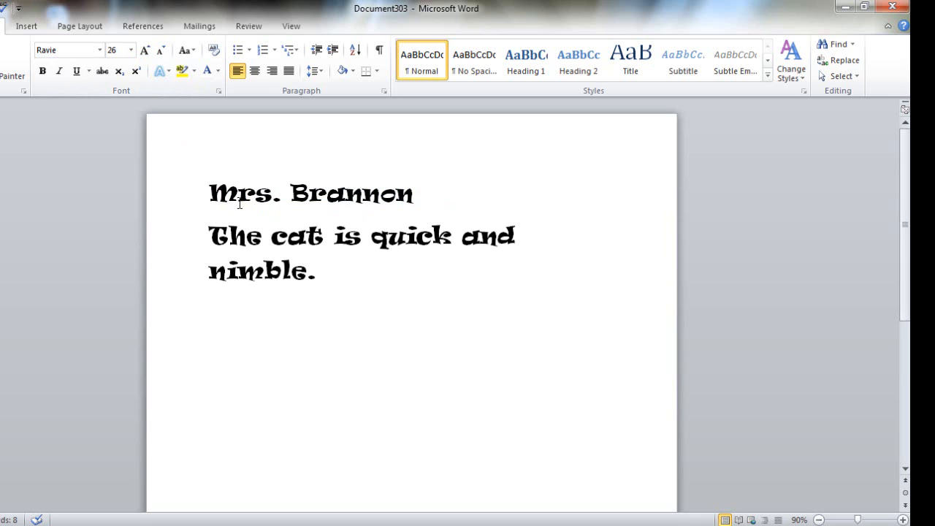
# Change the font of the sentence about the cat to Comic Sans MS
pyautogui.moveTo(205, 234); pyautogui.dragTo(350, 268)
pyautogui.click(99, 49)
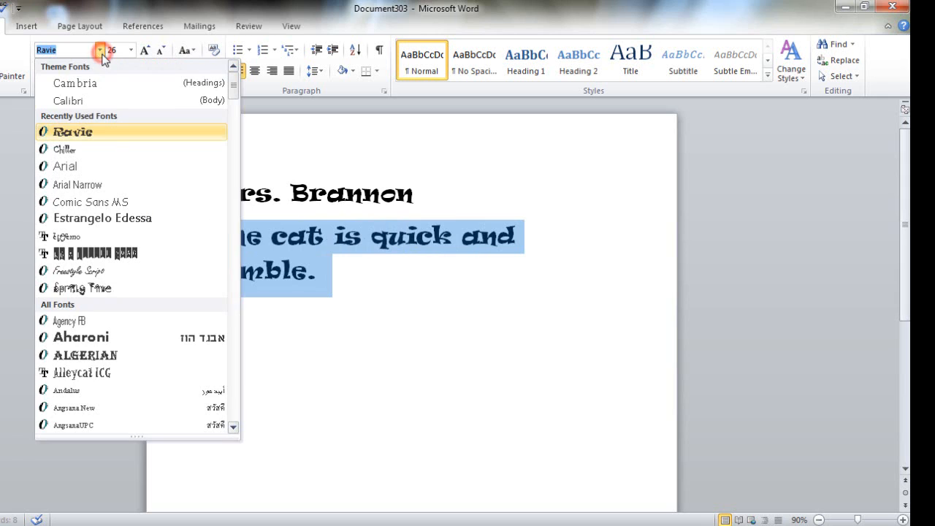
pyautogui.click(91, 202)
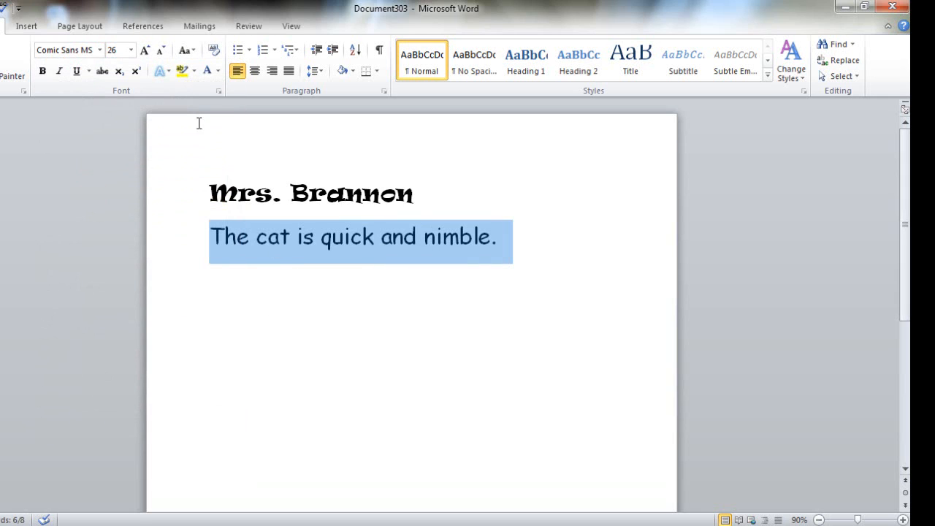
# Apply Sentence case to the sentence about the cat, followed by lowercase
pyautogui.click(182, 53)
pyautogui.click(184, 51)
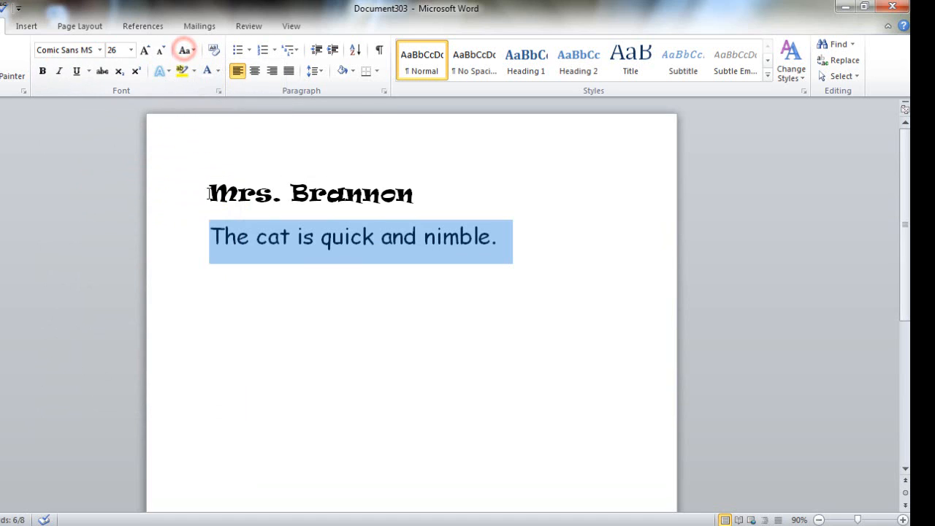
pyautogui.click(217, 242)
pyautogui.moveTo(209, 238); pyautogui.dragTo(532, 227)
pyautogui.click(220, 237)
pyautogui.click(209, 236)
pyautogui.click(185, 50)
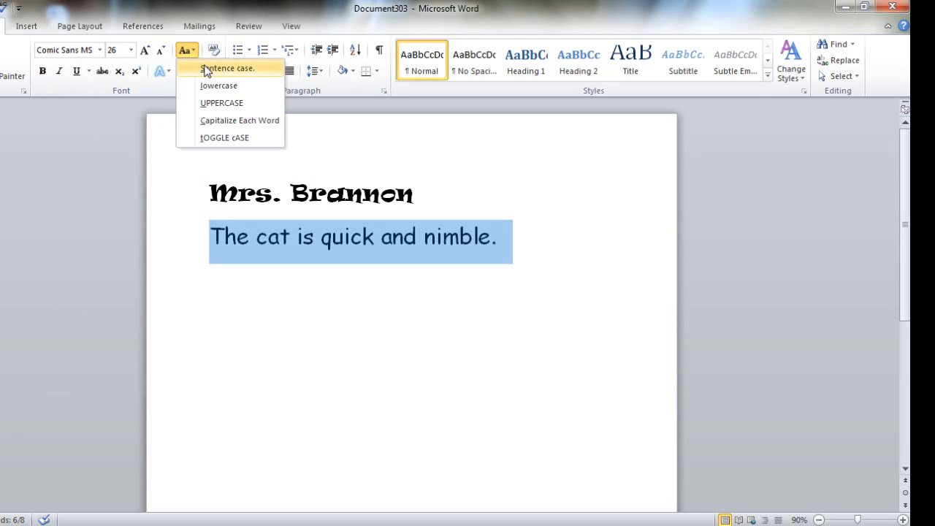
pyautogui.click(207, 70)
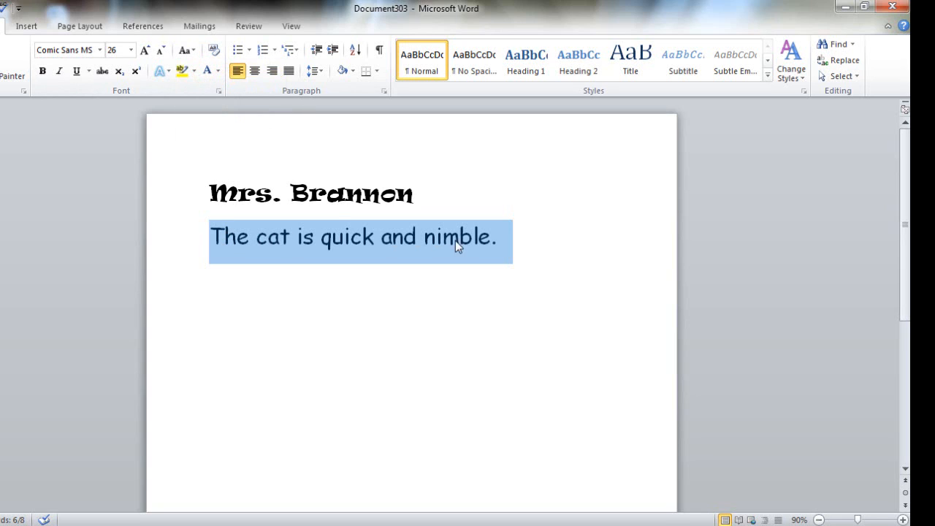
pyautogui.click(186, 50)
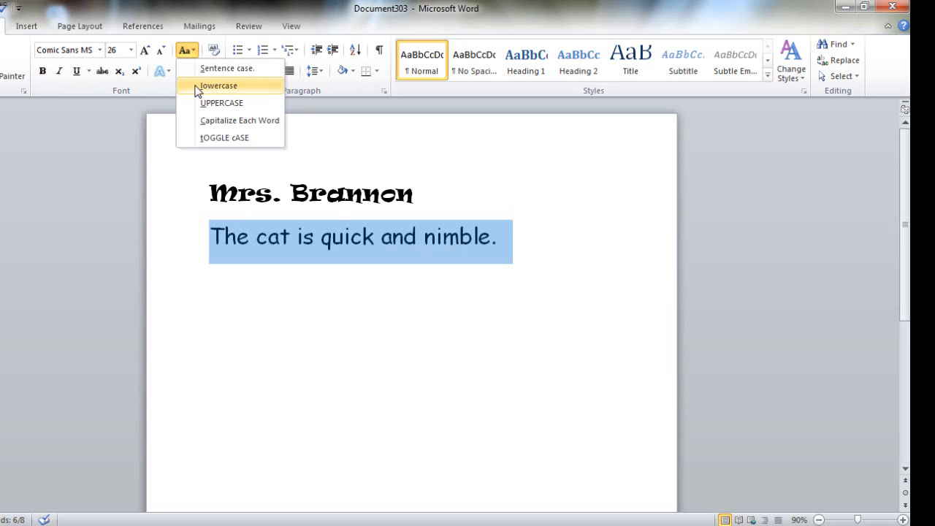
pyautogui.click(196, 86)
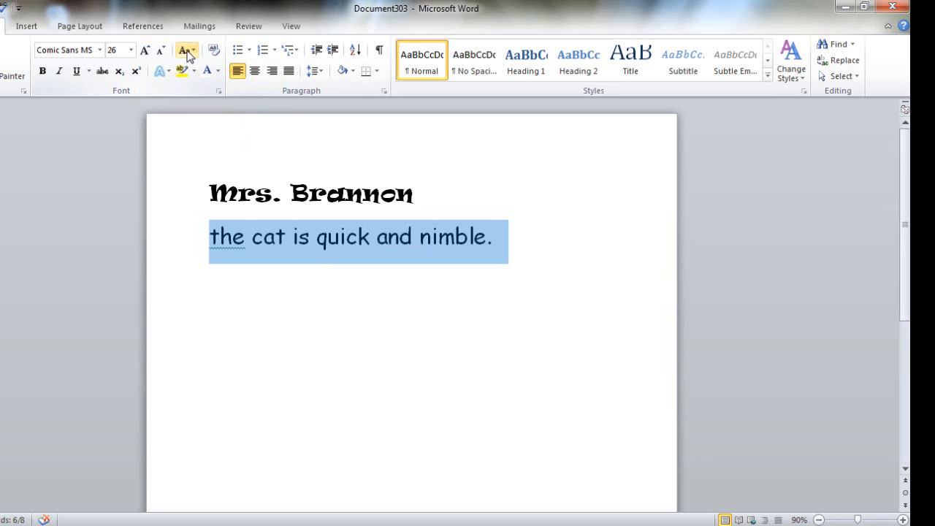
# Convert the selected sentence to UPPERCASE, followed by Capitalize Each Word
pyautogui.click(187, 51)
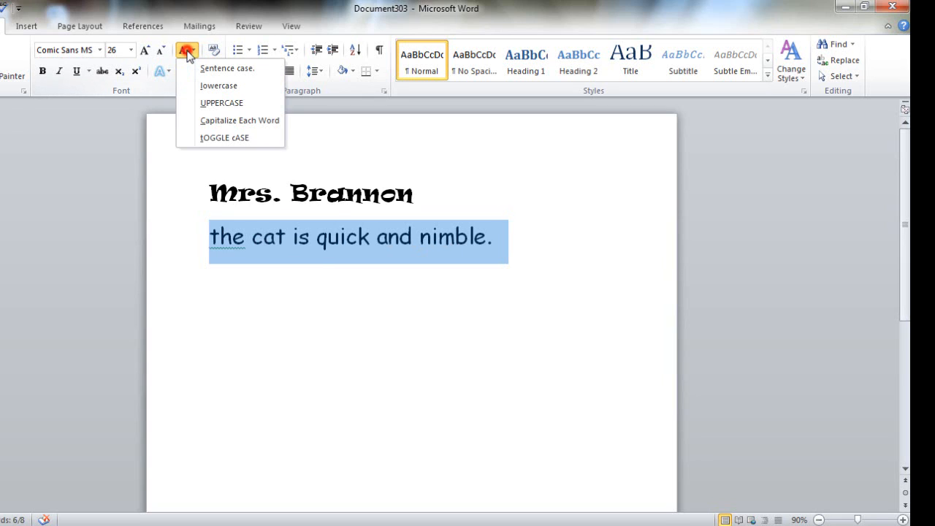
pyautogui.click(193, 107)
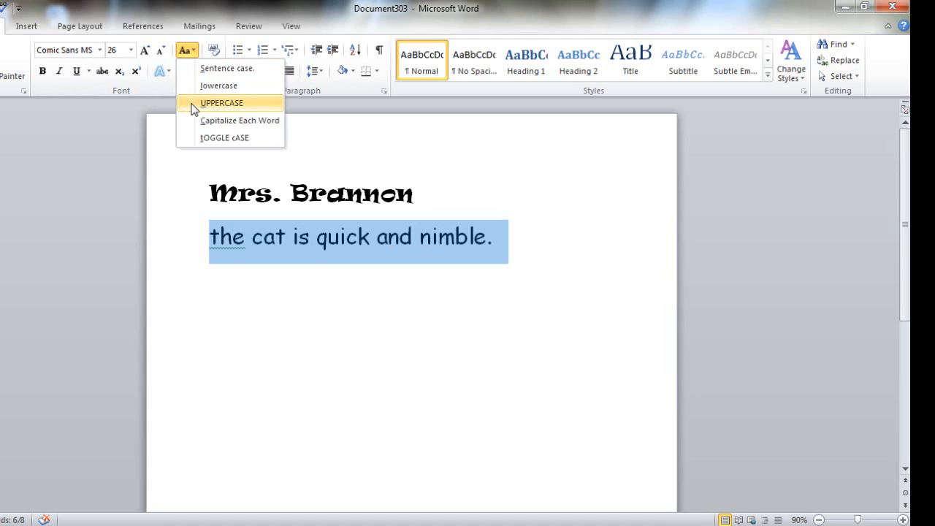
pyautogui.click(192, 51)
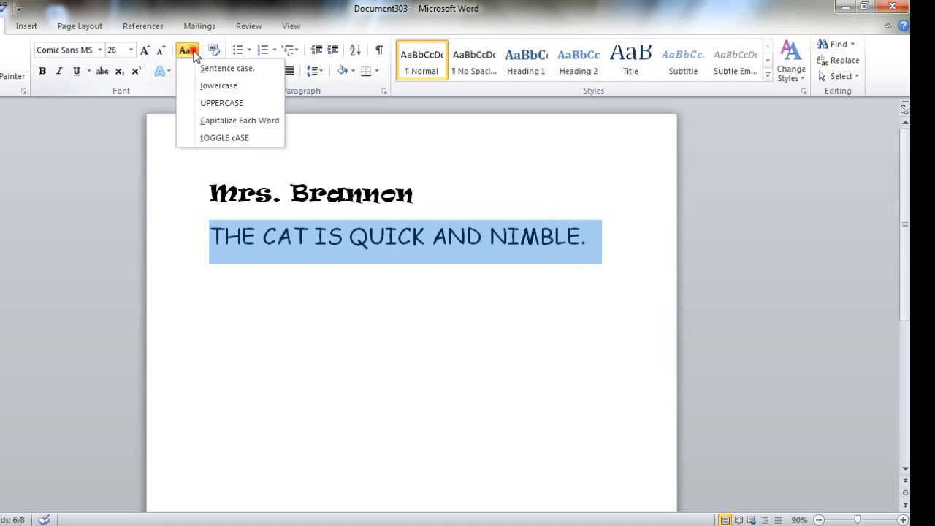
pyautogui.click(195, 121)
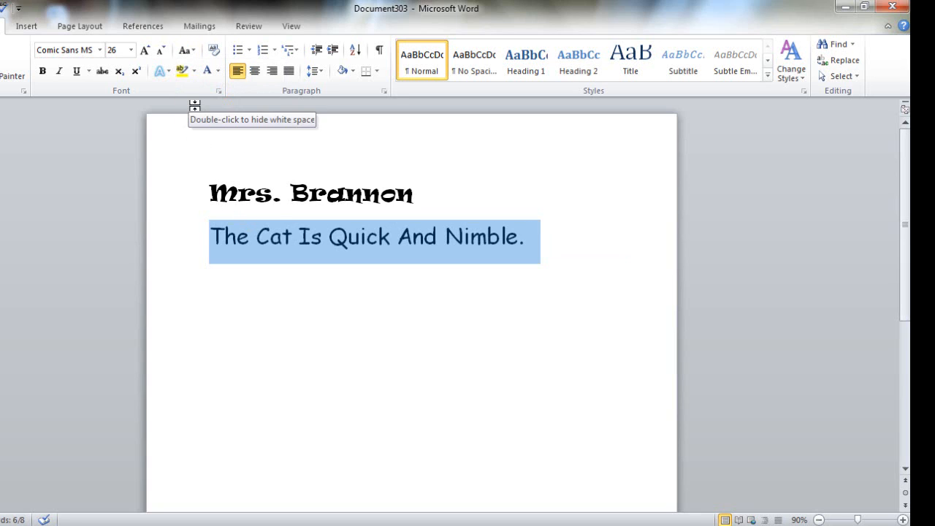
# Apply tOGGLE cASE to the selected sentence and return it to Sentence case
pyautogui.click(190, 52)
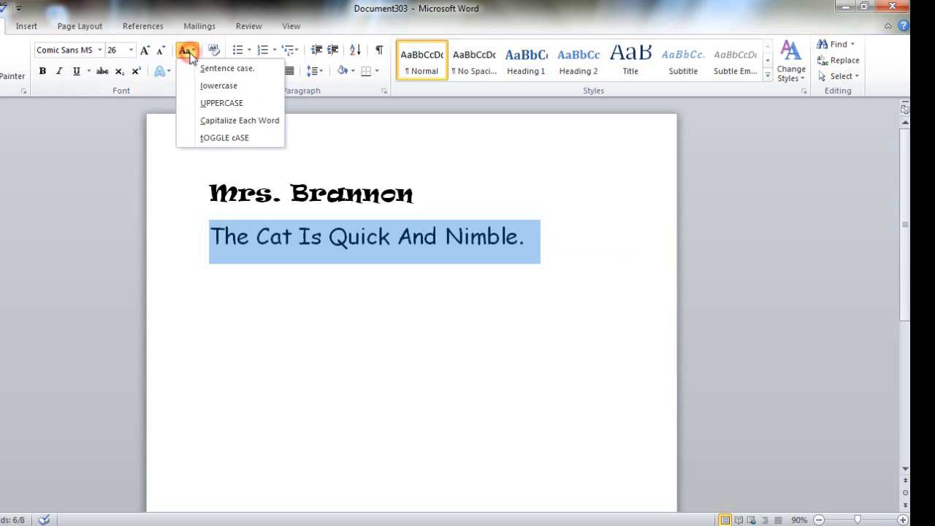
pyautogui.click(211, 138)
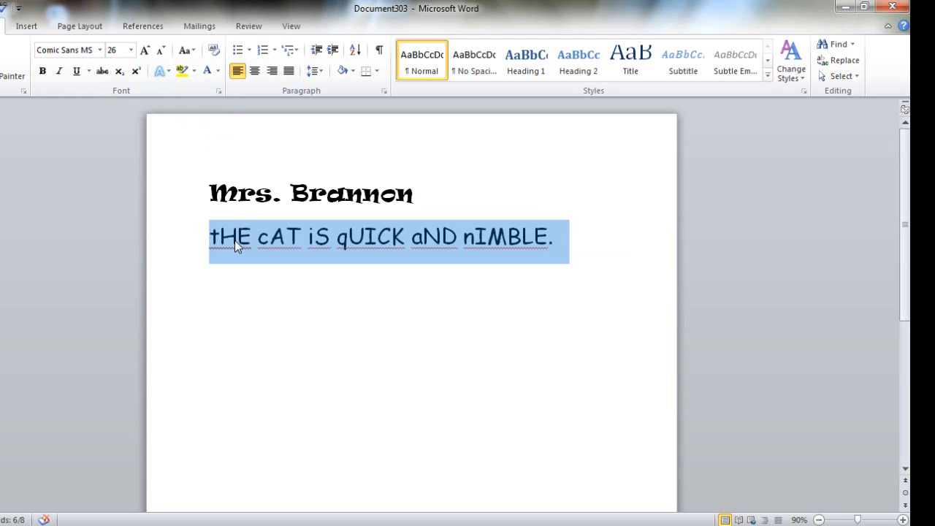
pyautogui.click(188, 52)
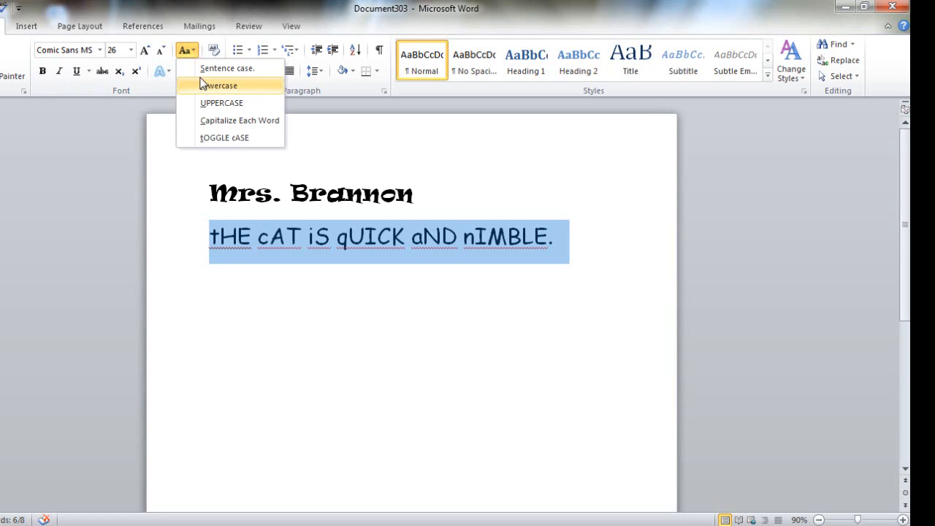
pyautogui.click(201, 68)
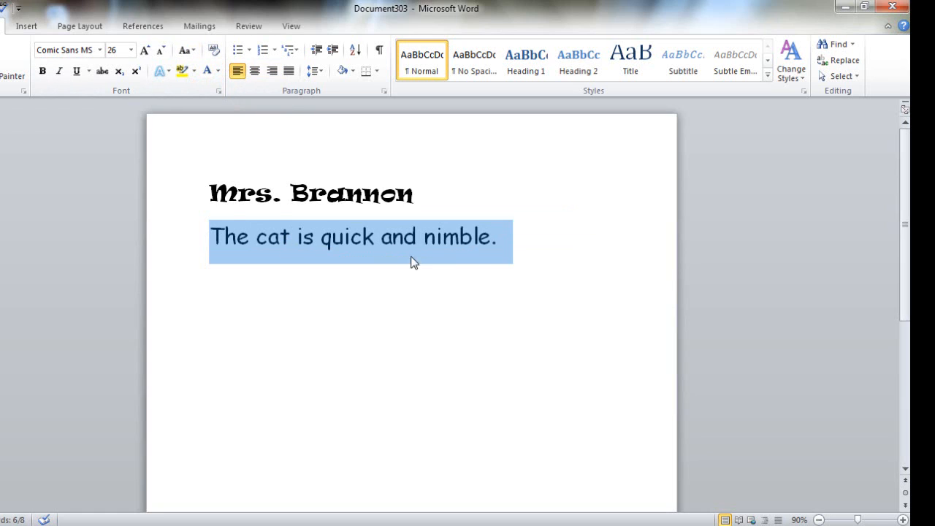
# Clear all formatting from both the name and the sentence below it
pyautogui.click(509, 242)
pyautogui.moveTo(509, 242); pyautogui.dragTo(222, 201)
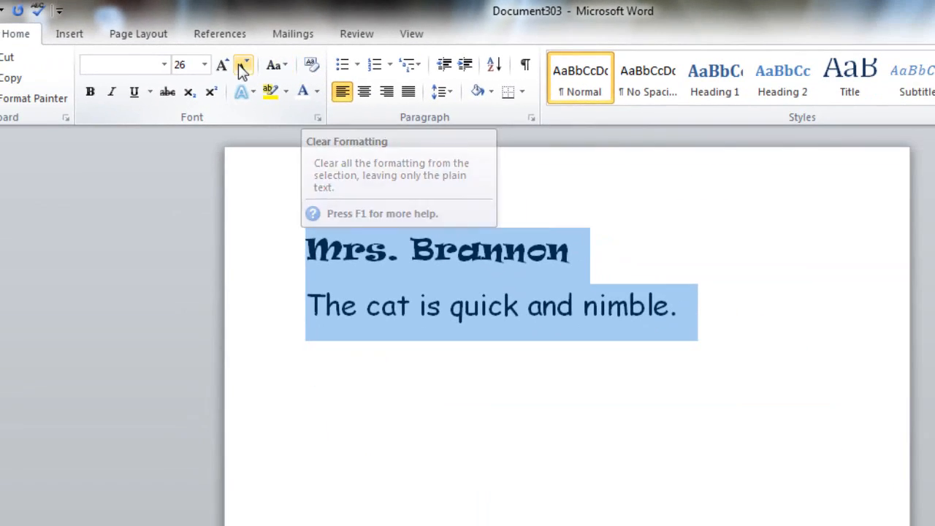
pyautogui.click(311, 71)
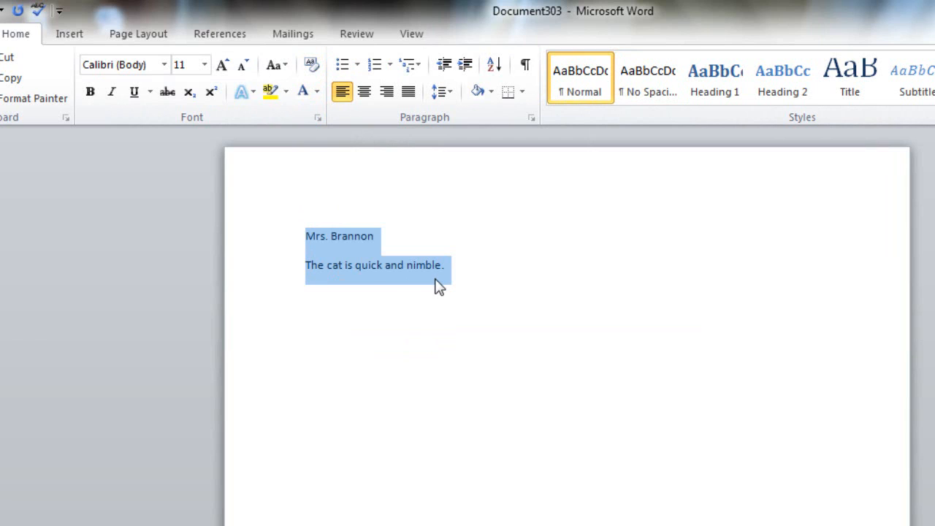
# Select only the name and toggle bold on and off repeatedly, finishing with bold off
pyautogui.click(338, 235)
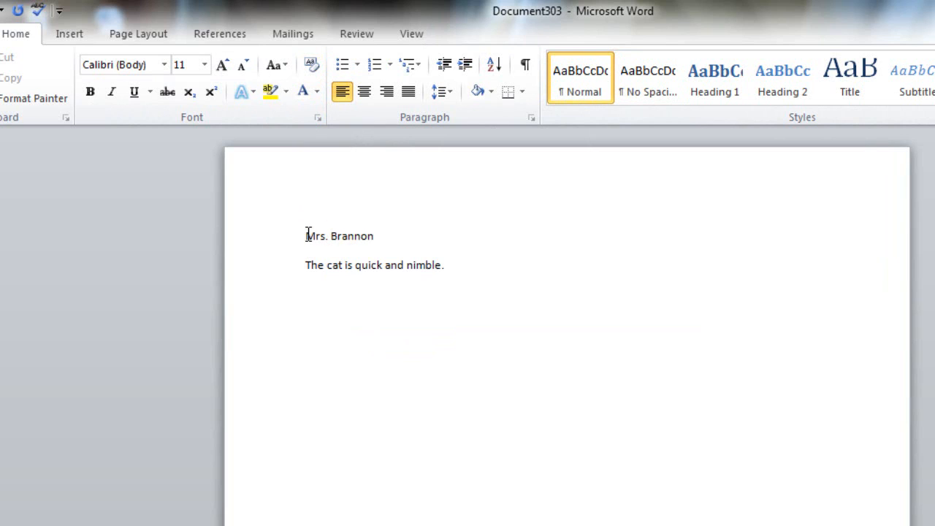
pyautogui.click(306, 234)
pyautogui.click(307, 241)
pyautogui.moveTo(307, 241); pyautogui.dragTo(375, 241)
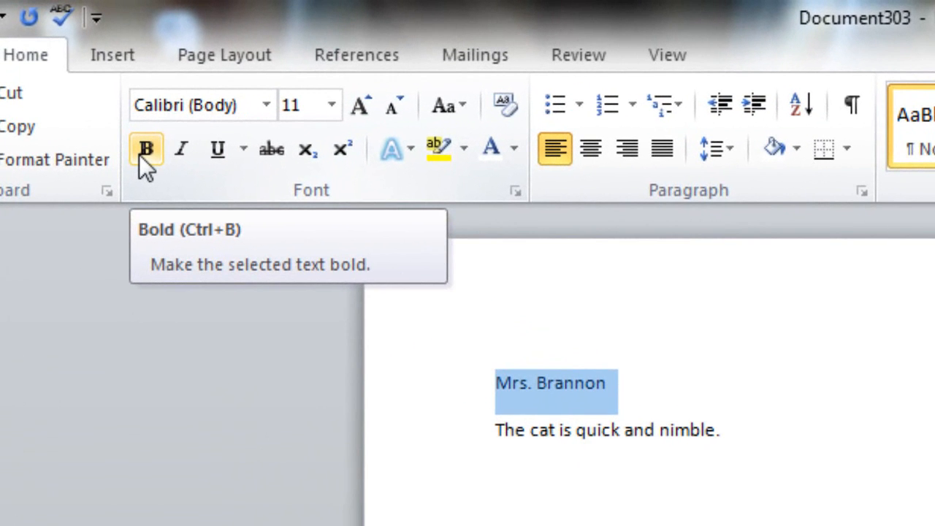
pyautogui.click(142, 158)
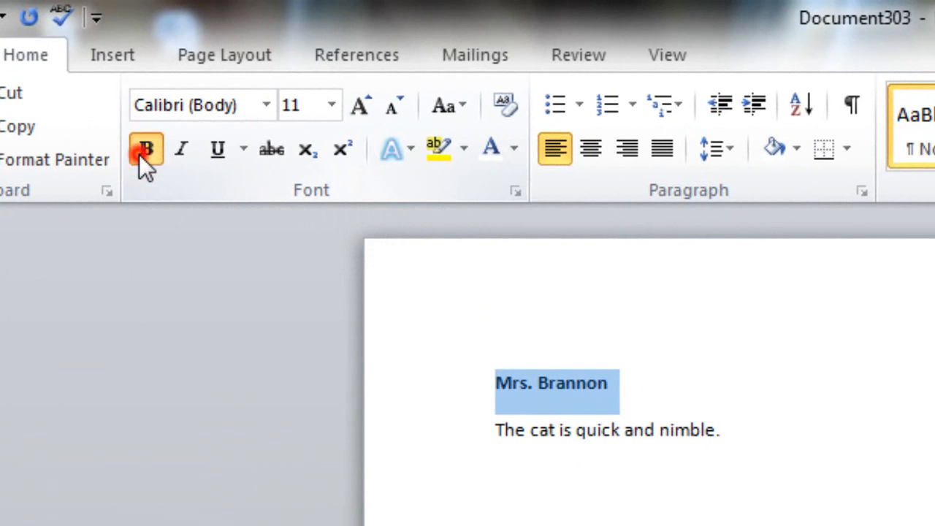
pyautogui.click(140, 155)
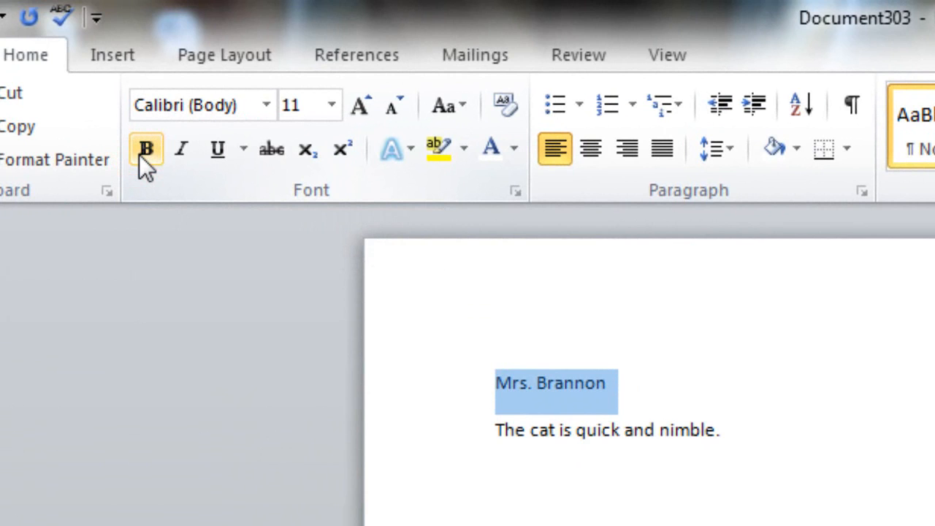
pyautogui.click(142, 157)
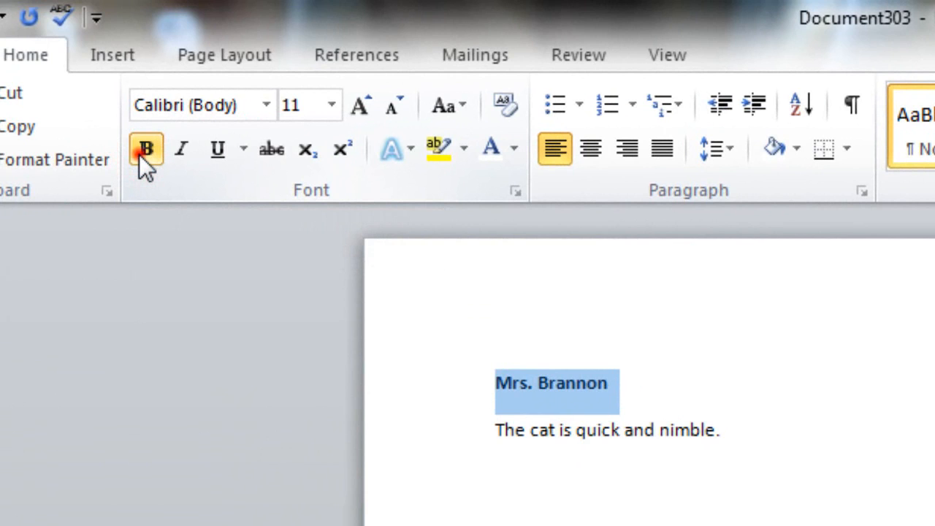
pyautogui.click(144, 162)
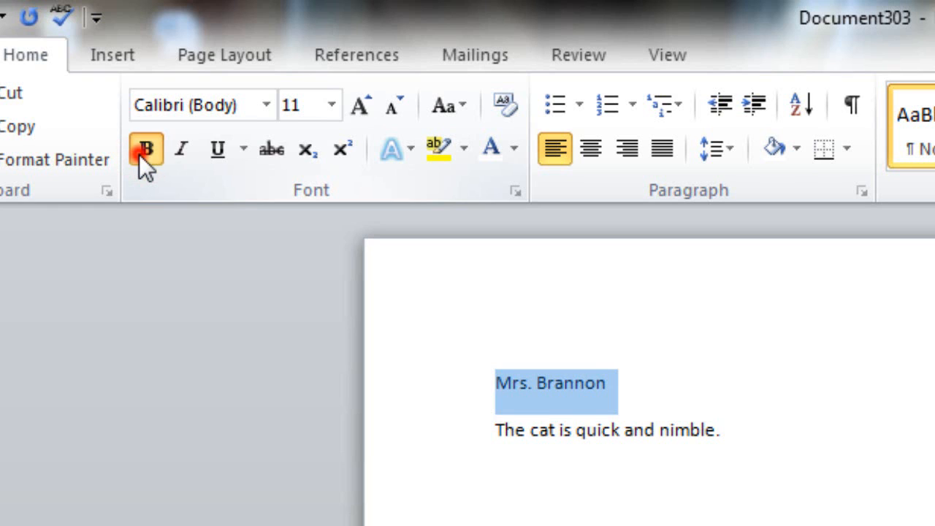
pyautogui.doubleClick(141, 155)
pyautogui.click(141, 155)
pyautogui.click(141, 155)
pyautogui.click(141, 155)
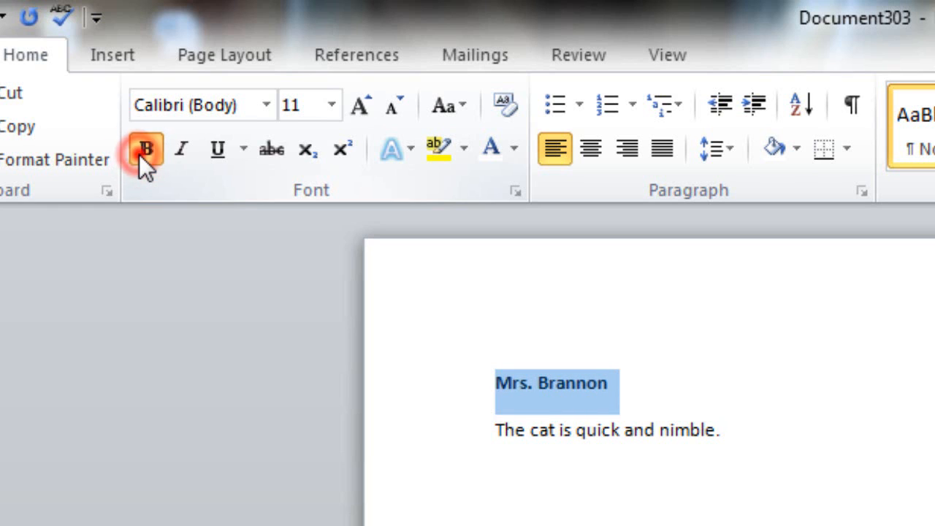
pyautogui.click(138, 155)
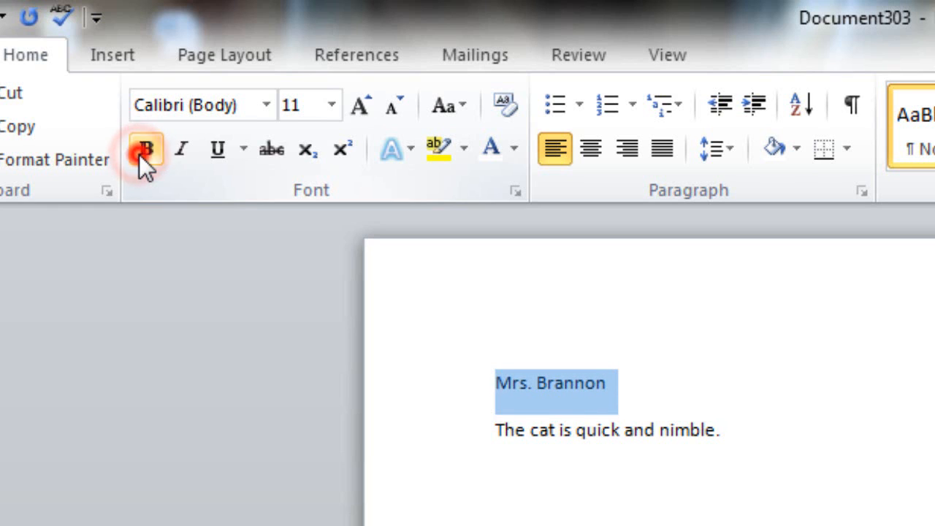
# Toggle italic on and off for the selected name, finishing with italic off
pyautogui.click(183, 156)
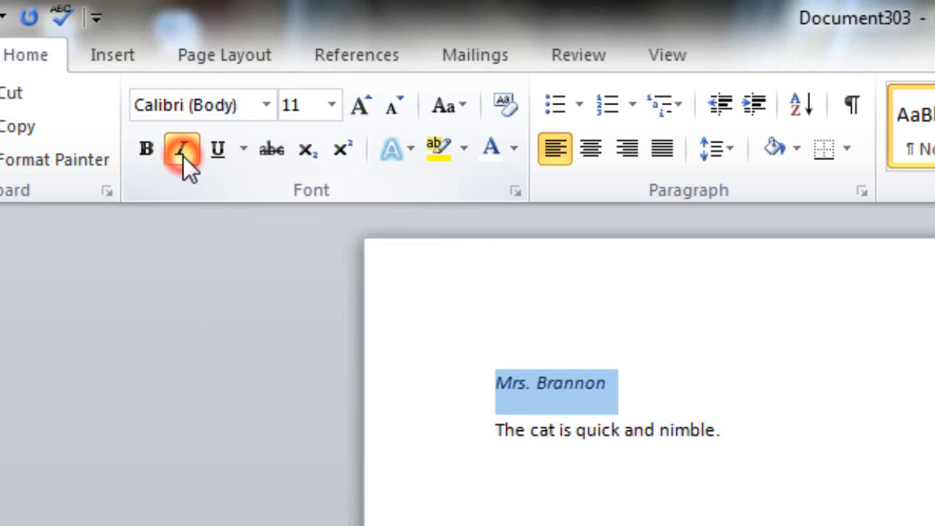
pyautogui.click(183, 155)
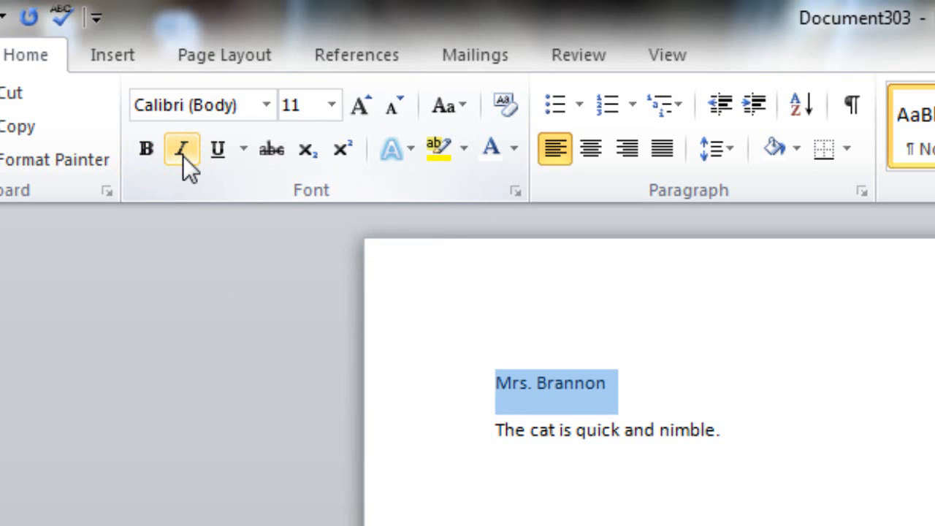
pyautogui.click(182, 156)
pyautogui.click(182, 155)
pyautogui.click(183, 155)
pyautogui.click(182, 156)
# Apply bold and italic together to the selected name and remove both again
pyautogui.click(141, 157)
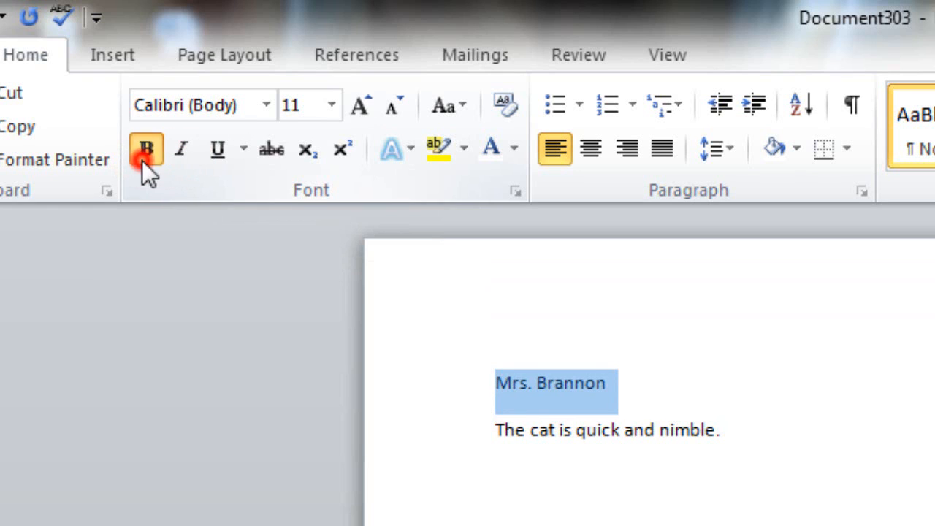
pyautogui.click(185, 155)
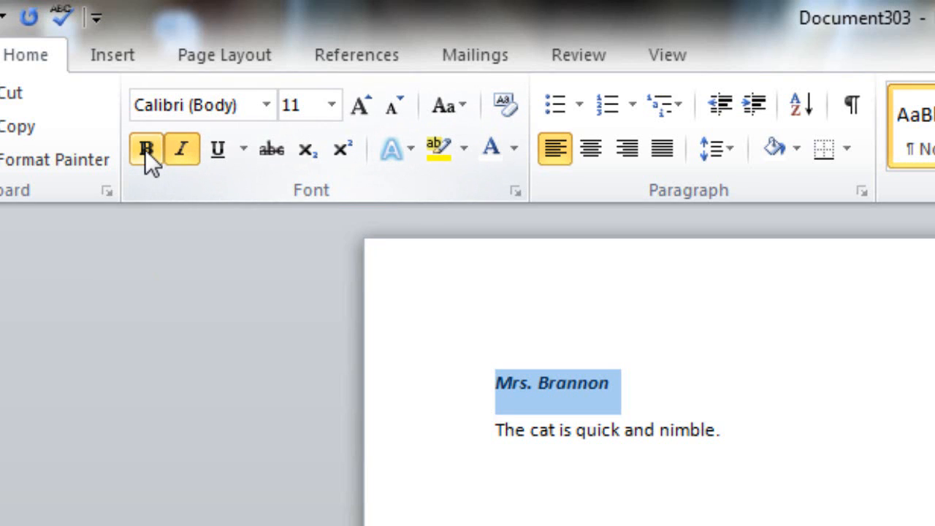
pyautogui.click(145, 150)
pyautogui.click(178, 154)
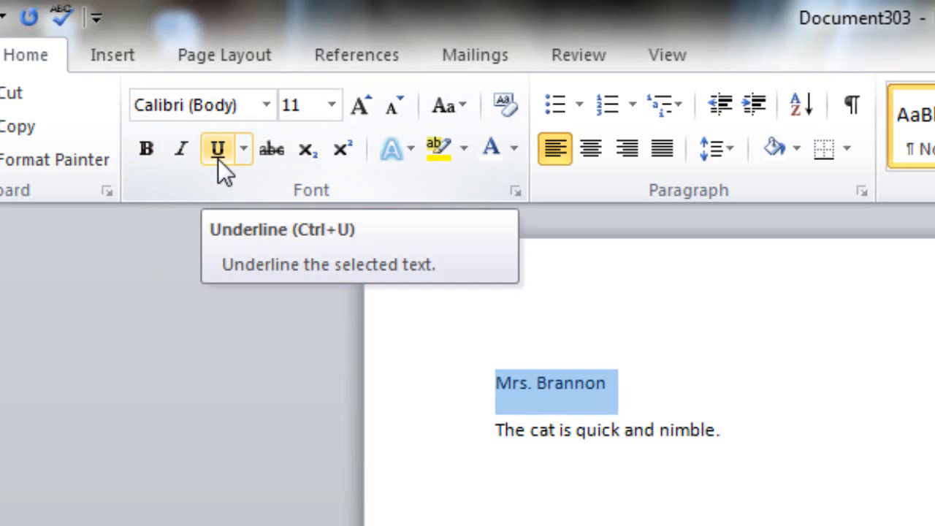
# Toggle the underline on and off twice for the selected name, finishing with underline off
pyautogui.click(241, 157)
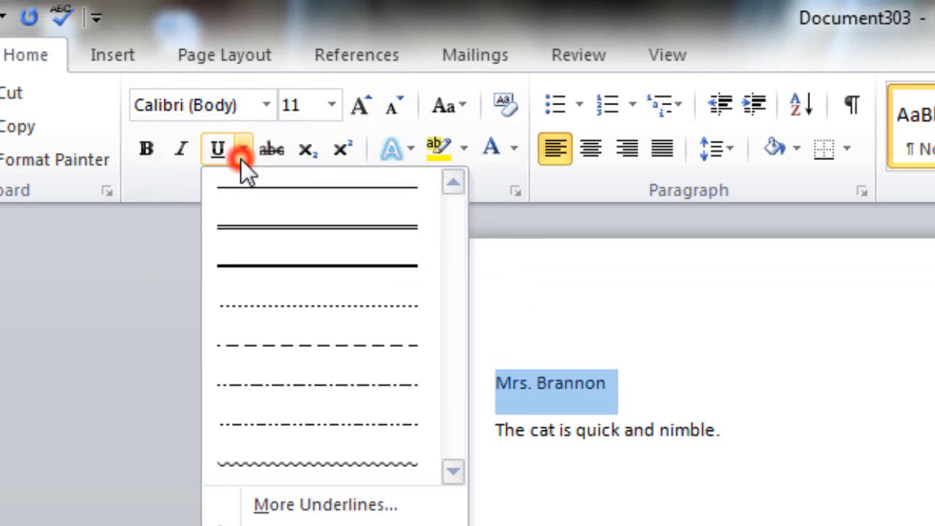
pyautogui.click(240, 159)
pyautogui.click(219, 158)
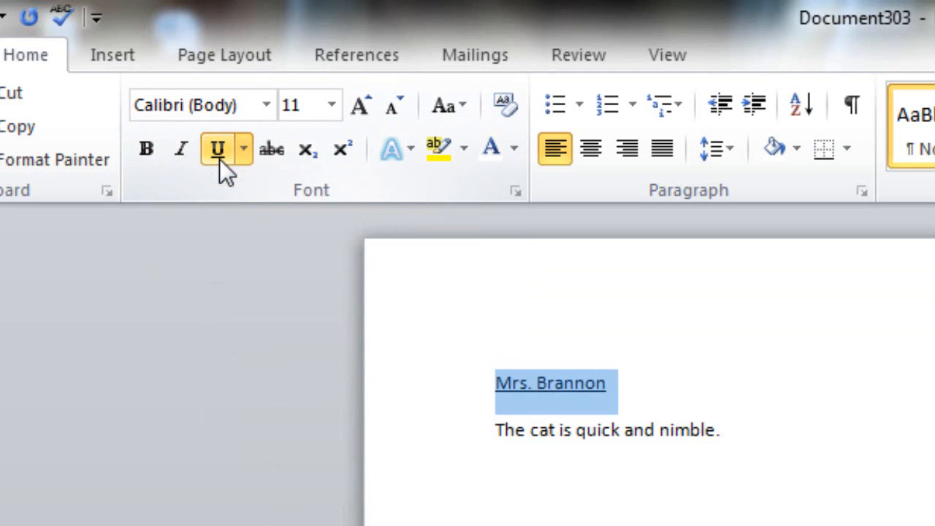
pyautogui.click(219, 159)
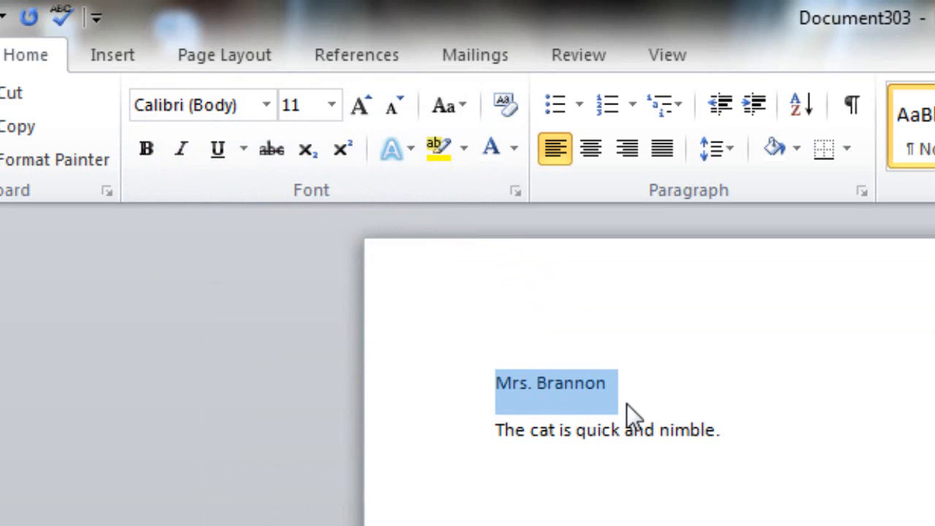
pyautogui.click(217, 151)
pyautogui.click(216, 151)
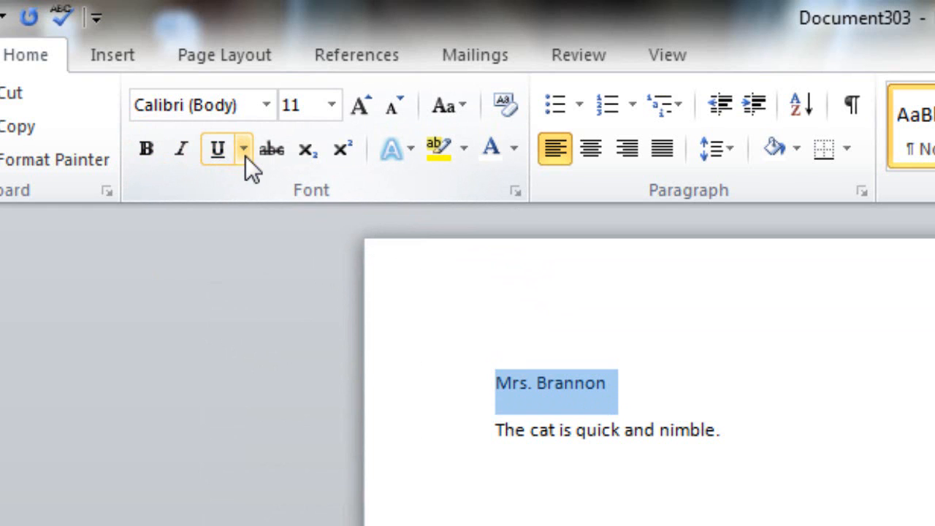
# Apply the single solid line from the underline styles to the selected name, and remove the underline again
pyautogui.click(246, 156)
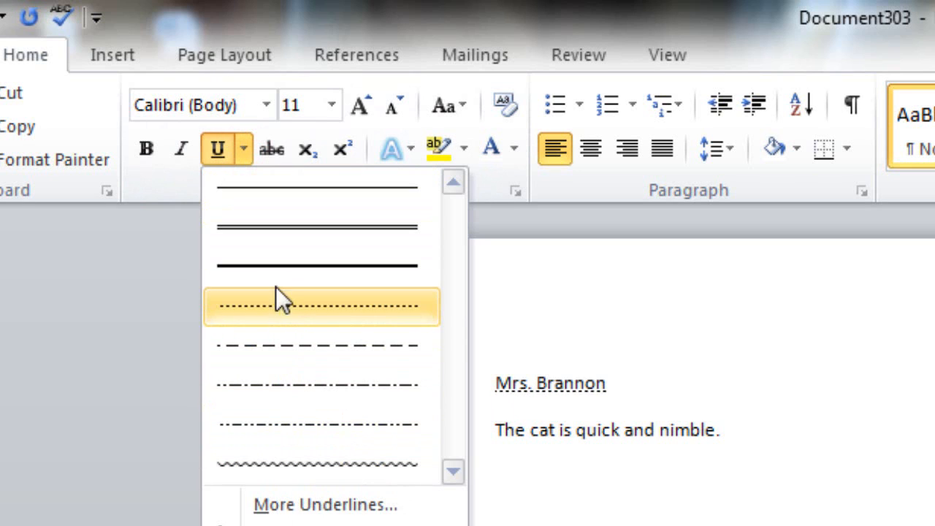
pyautogui.click(262, 193)
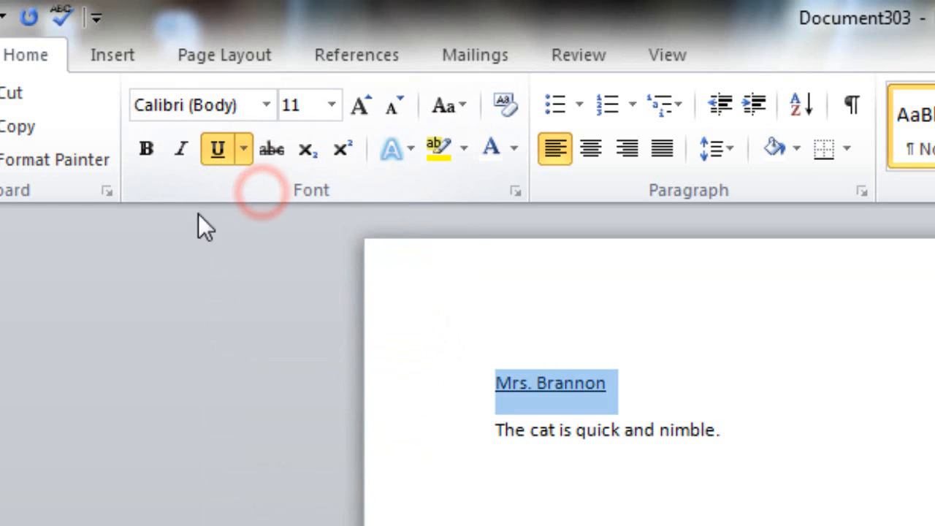
pyautogui.click(210, 152)
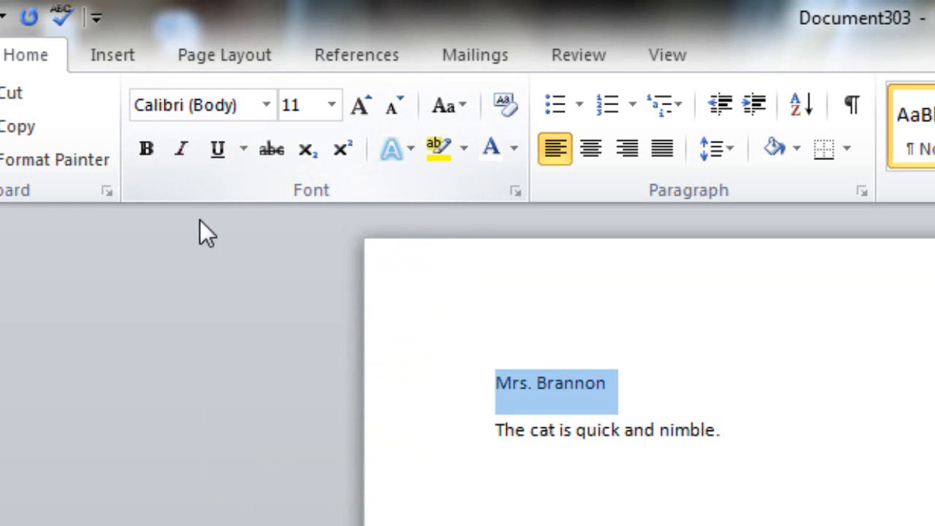
# Apply bold, italic and underline to the selected name and remove all three again
pyautogui.click(137, 151)
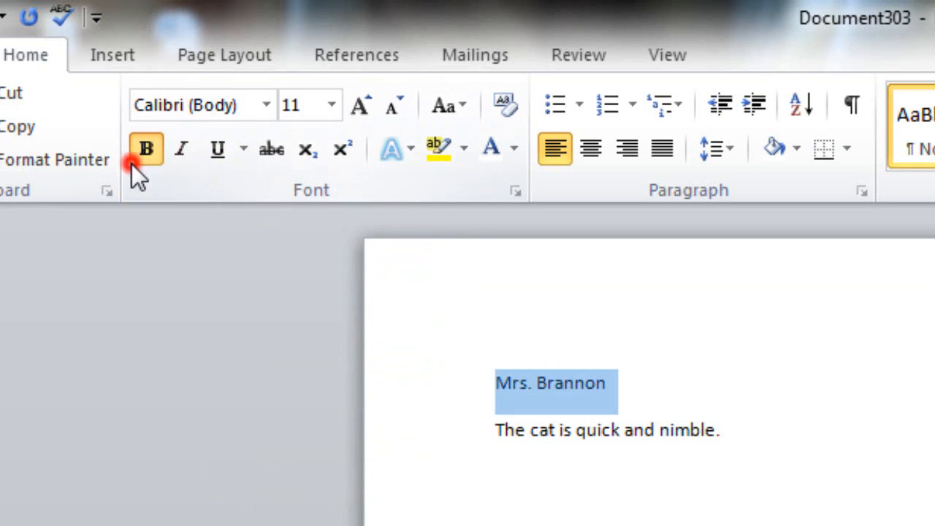
pyautogui.click(182, 151)
pyautogui.click(216, 150)
pyautogui.click(217, 154)
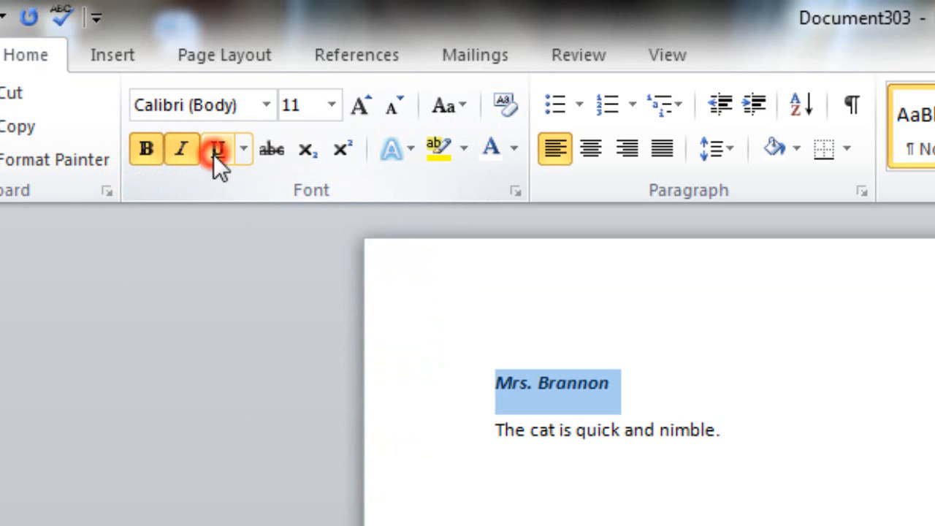
pyautogui.click(181, 153)
pyautogui.click(149, 154)
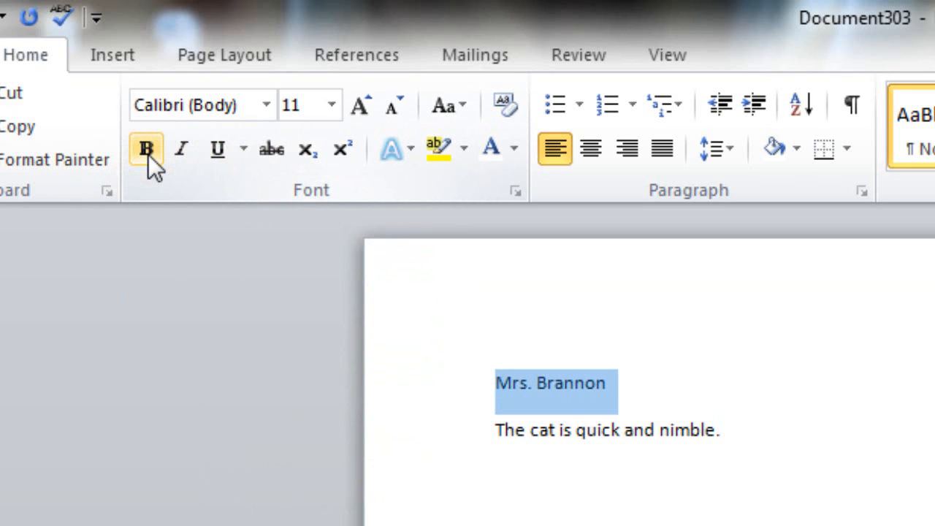
# Toggle bold on and off for the selected name, and do the same with strikethrough
pyautogui.click(148, 155)
pyautogui.click(149, 155)
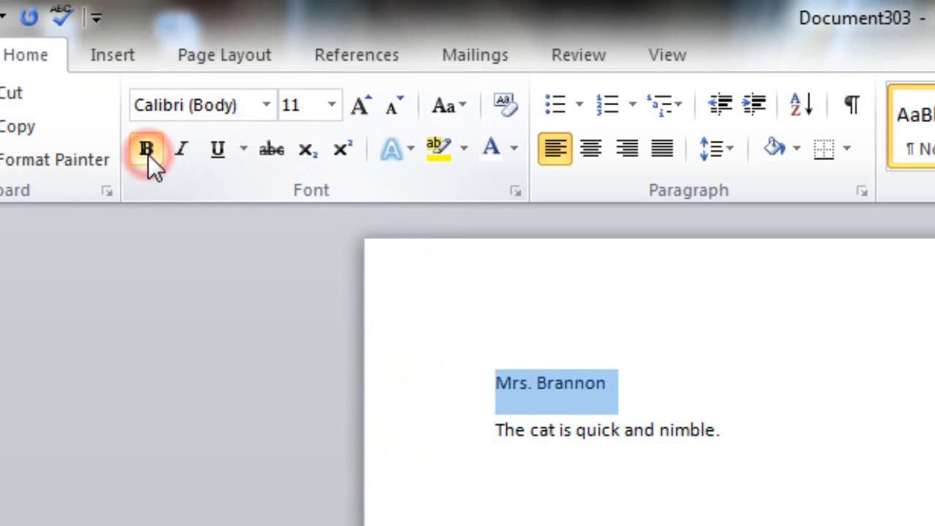
pyautogui.click(275, 154)
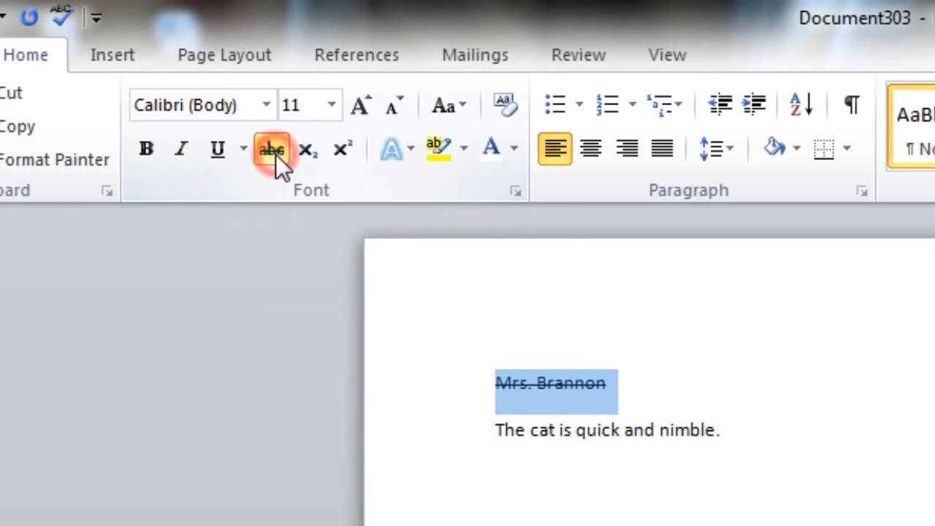
pyautogui.click(275, 154)
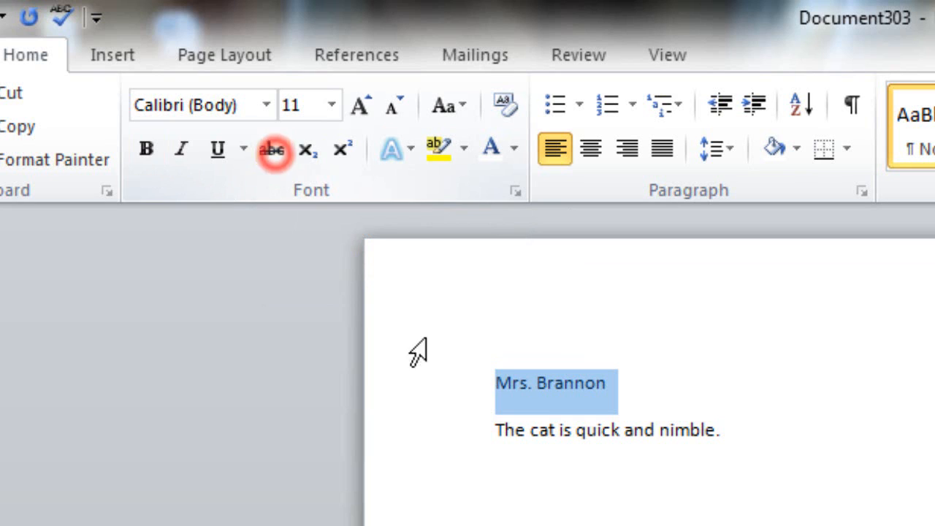
# Select only the surname and apply and remove subscript, followed by superscript, finishing with both off
pyautogui.click(553, 384)
pyautogui.moveTo(540, 385); pyautogui.dragTo(606, 384)
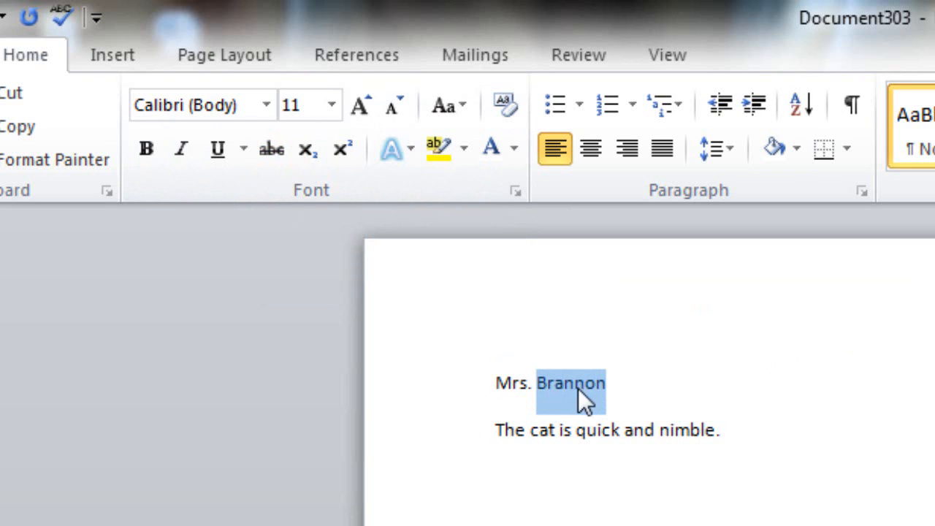
pyautogui.click(309, 159)
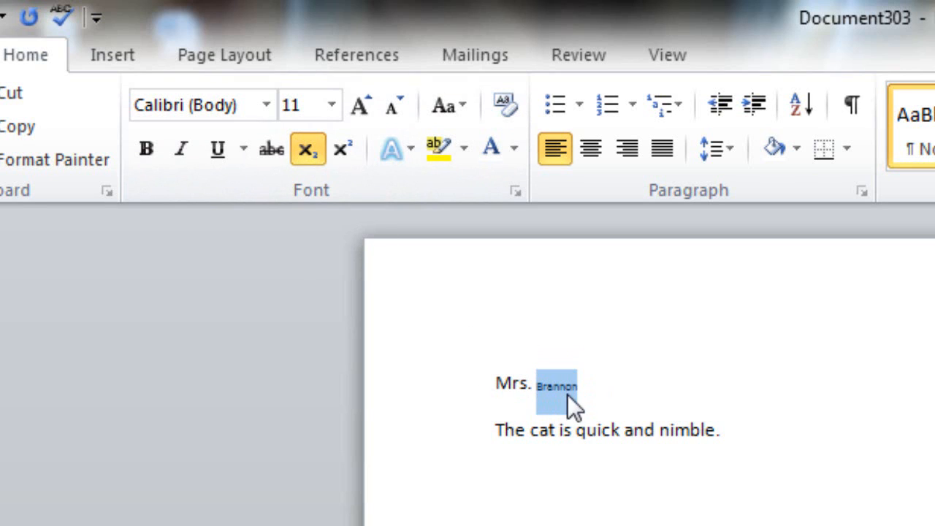
pyautogui.click(306, 155)
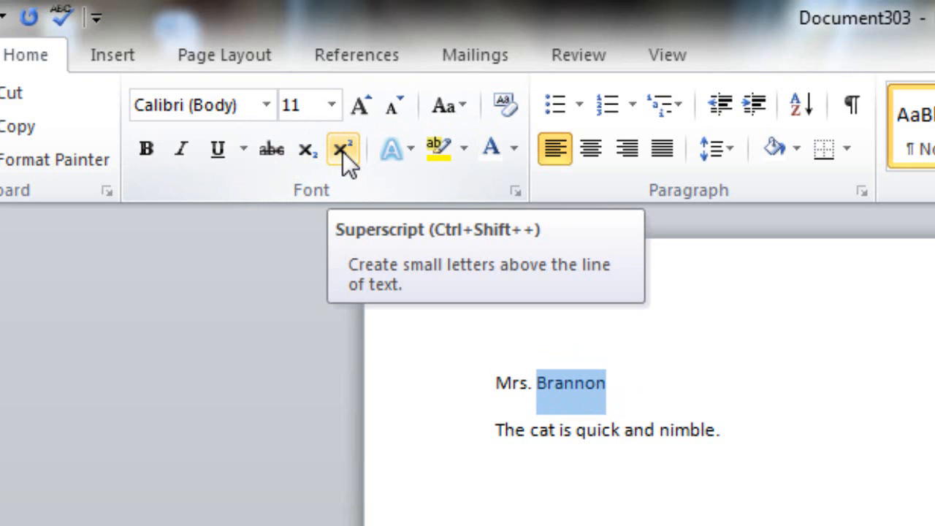
pyautogui.click(342, 151)
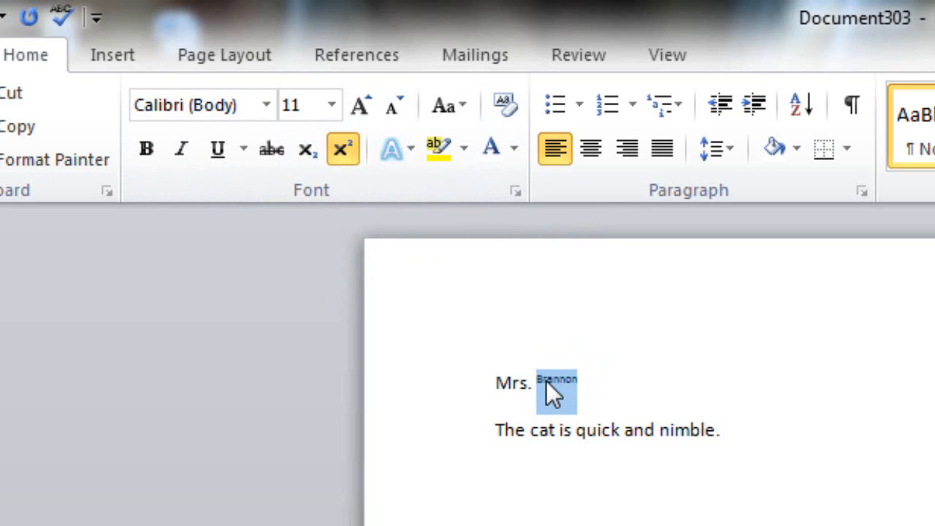
pyautogui.click(343, 150)
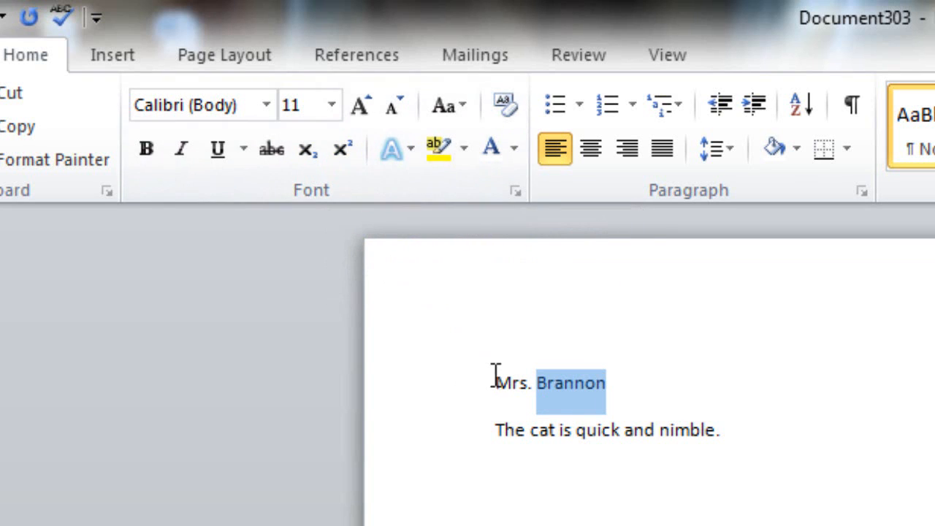
# Select the title and surname together and apply the solid orange text effect from the last row of presets
pyautogui.moveTo(491, 378); pyautogui.dragTo(561, 382)
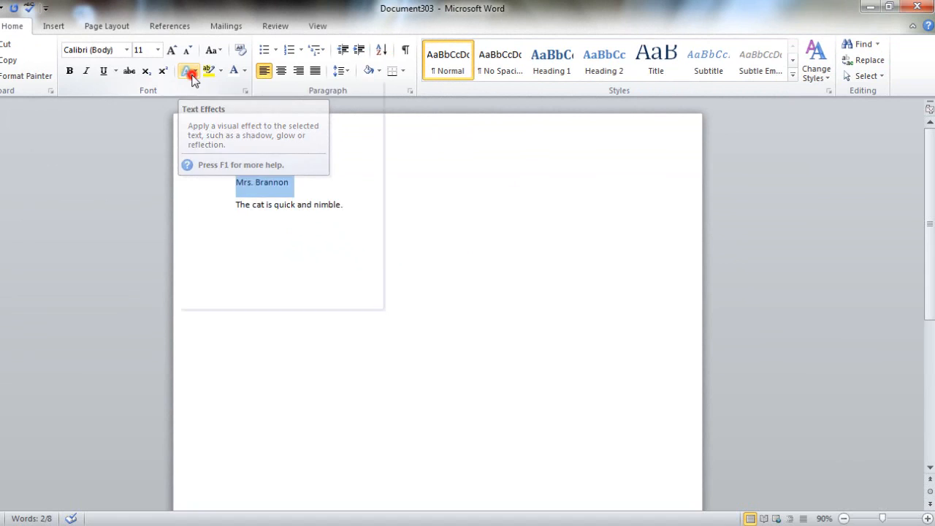
pyautogui.click(404, 154)
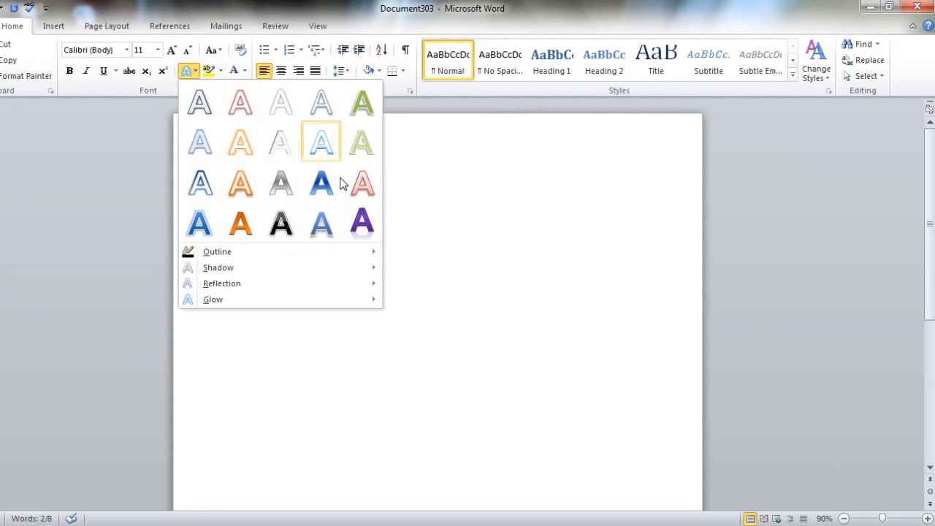
pyautogui.moveTo(358, 256)
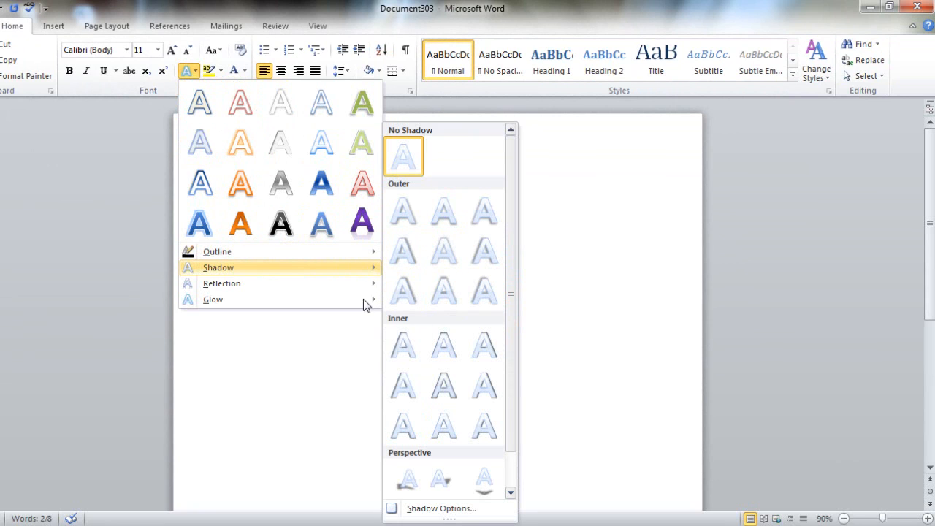
pyautogui.moveTo(344, 286)
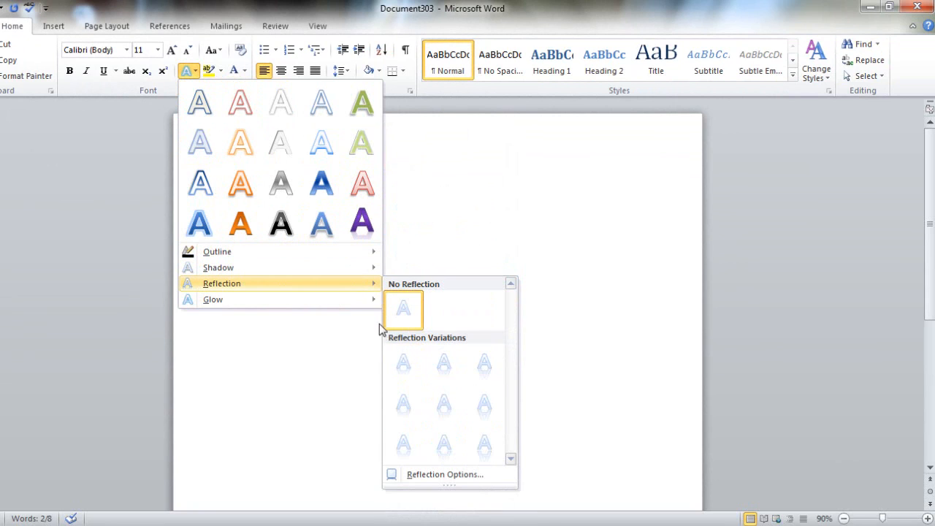
pyautogui.moveTo(368, 300)
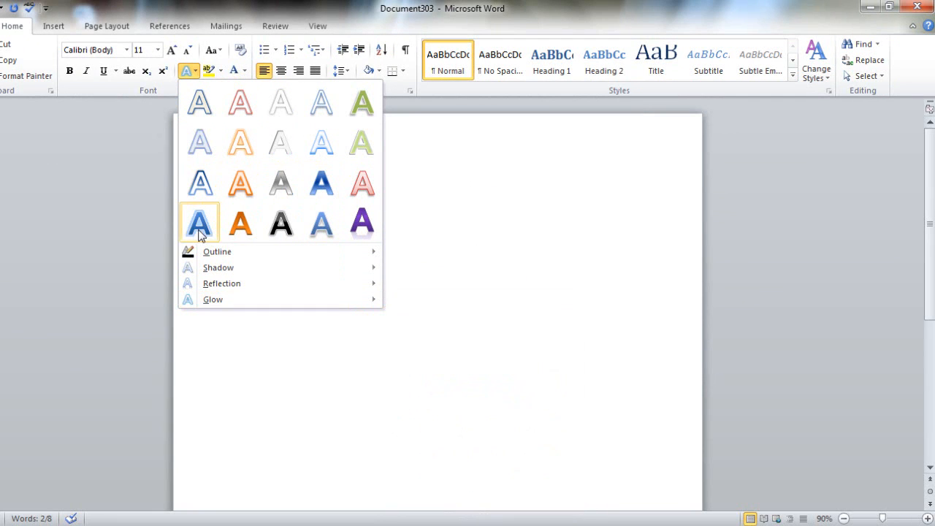
pyautogui.click(241, 226)
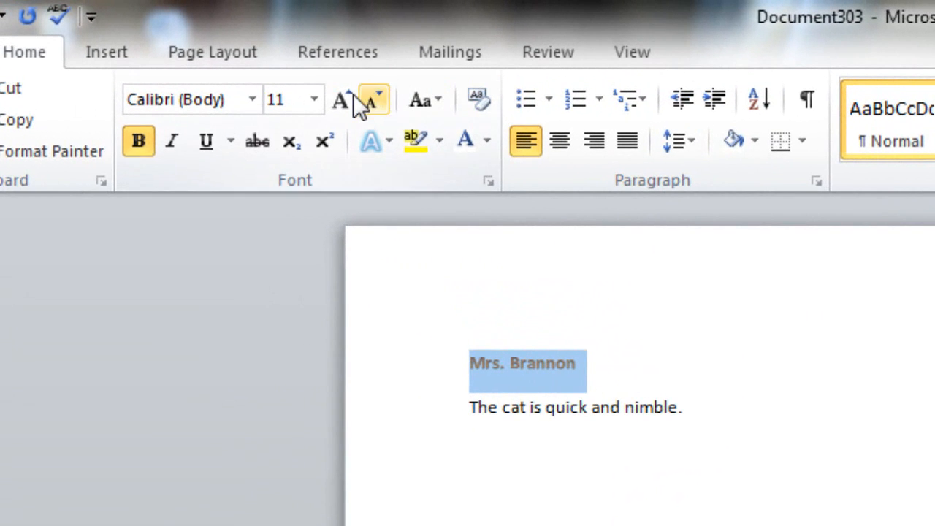
# Grow the selected name's font size to 48
pyautogui.click(172, 50)
pyautogui.click(344, 100)
pyautogui.click(343, 100)
pyautogui.click(343, 100)
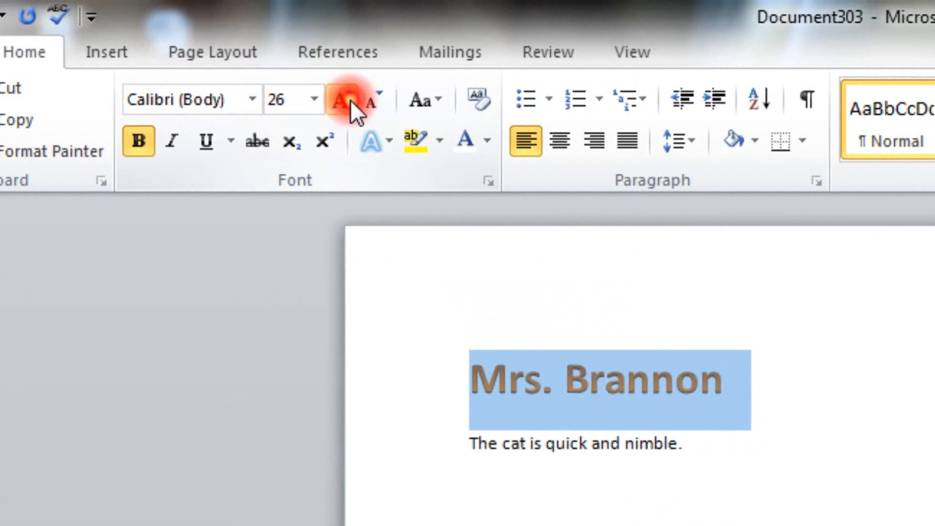
pyautogui.click(344, 100)
pyautogui.click(350, 100)
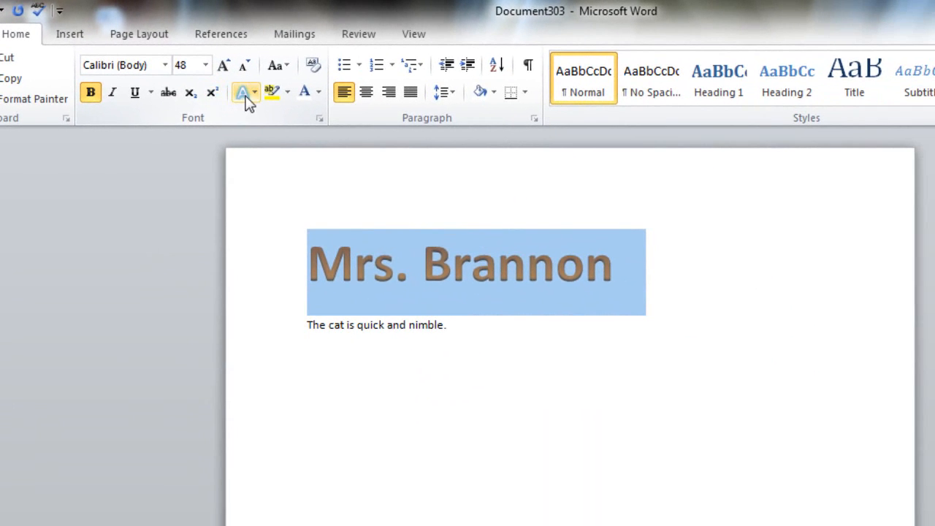
# Add the first Outer shadow variation to the selected name through Text Effects
pyautogui.click(376, 140)
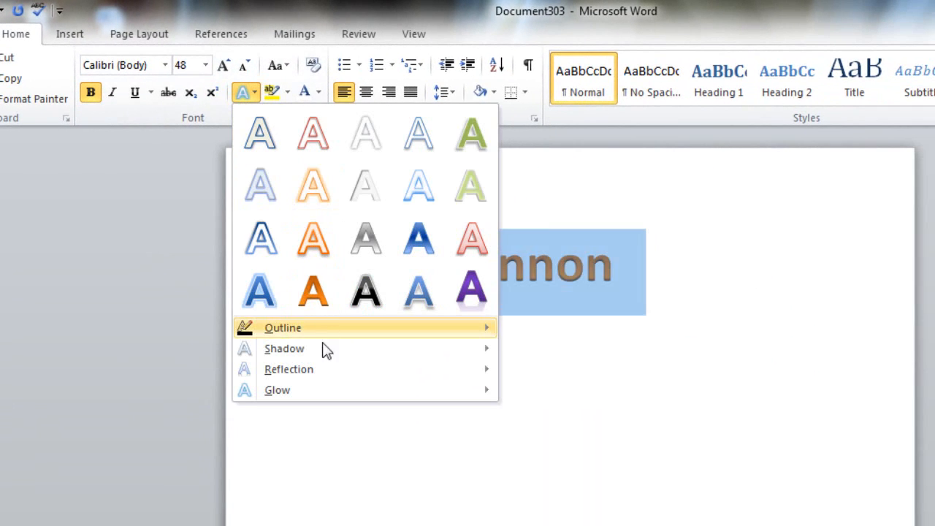
pyautogui.moveTo(325, 355)
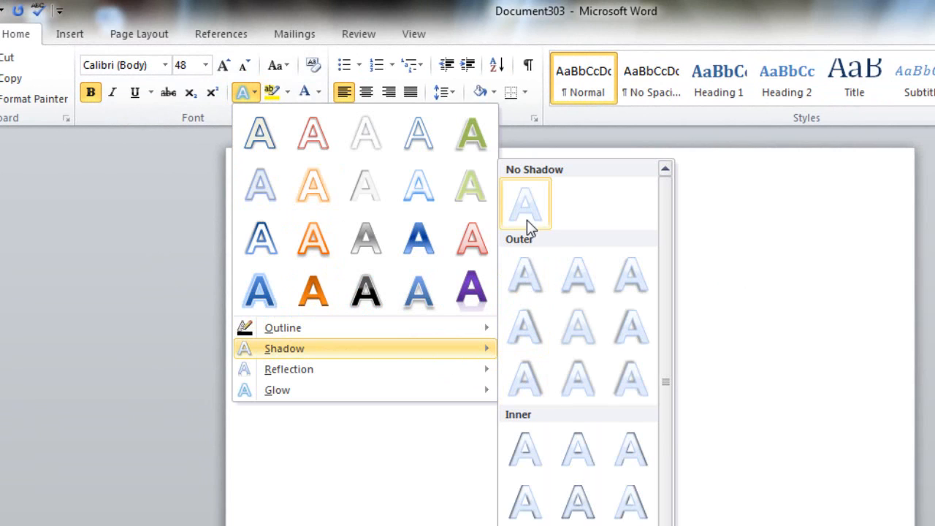
pyautogui.click(524, 276)
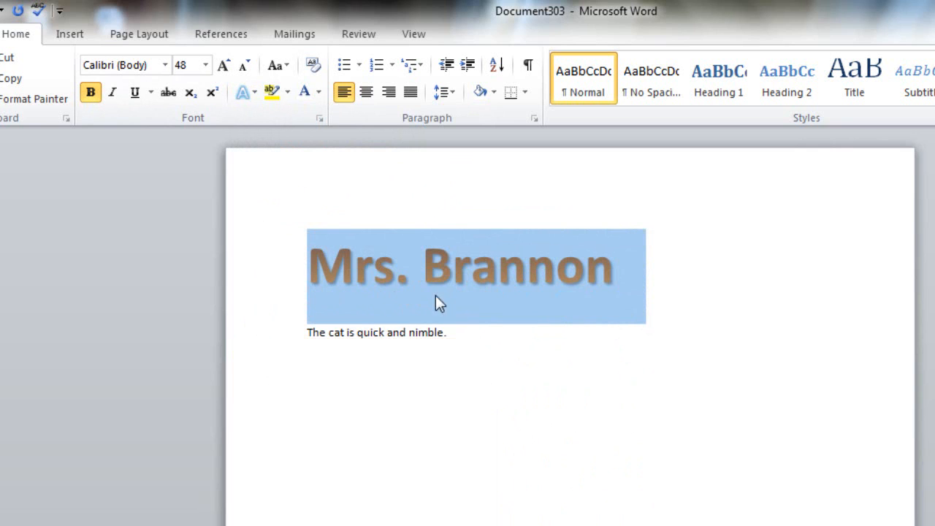
# Add the third reflection variation in the first row to the selected name through Text Effects
pyautogui.click(246, 92)
pyautogui.moveTo(280, 295)
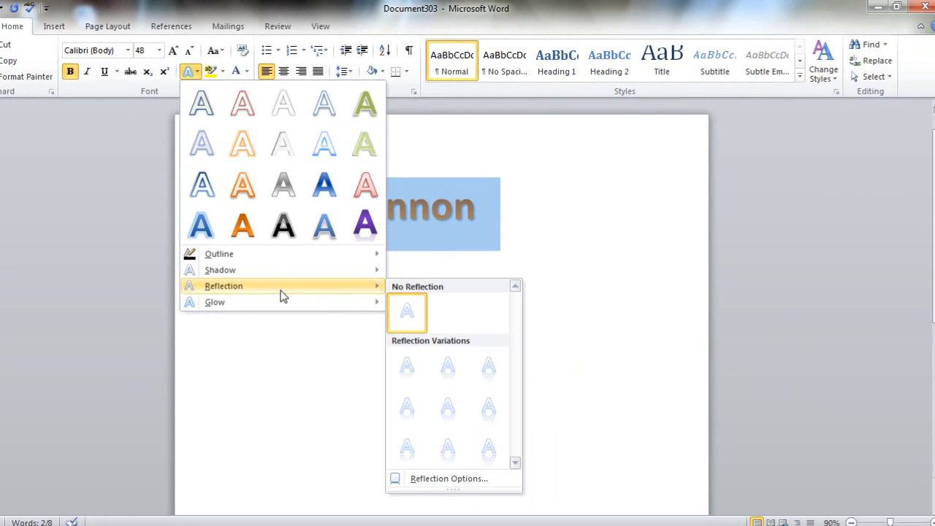
pyautogui.click(494, 372)
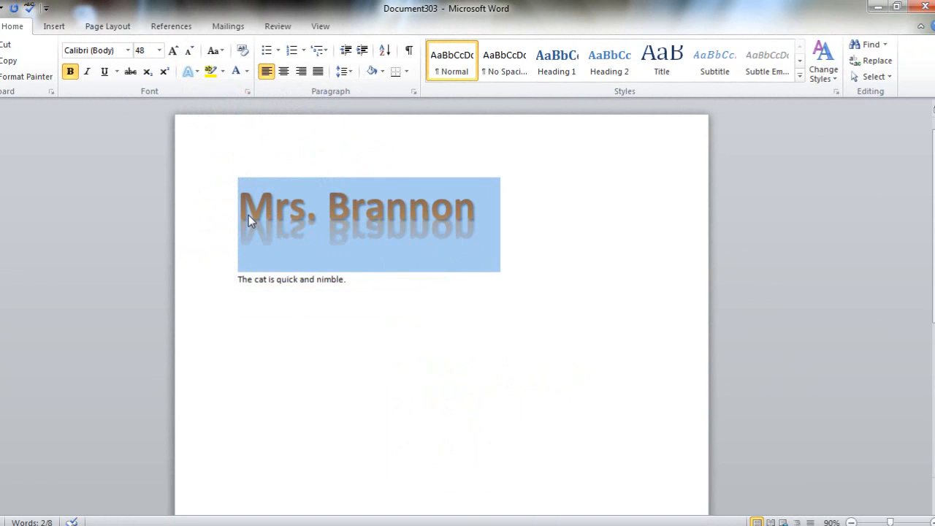
# Add the red glow variation from the last row to the selected name through Text Effects and deselect the name
pyautogui.click(188, 72)
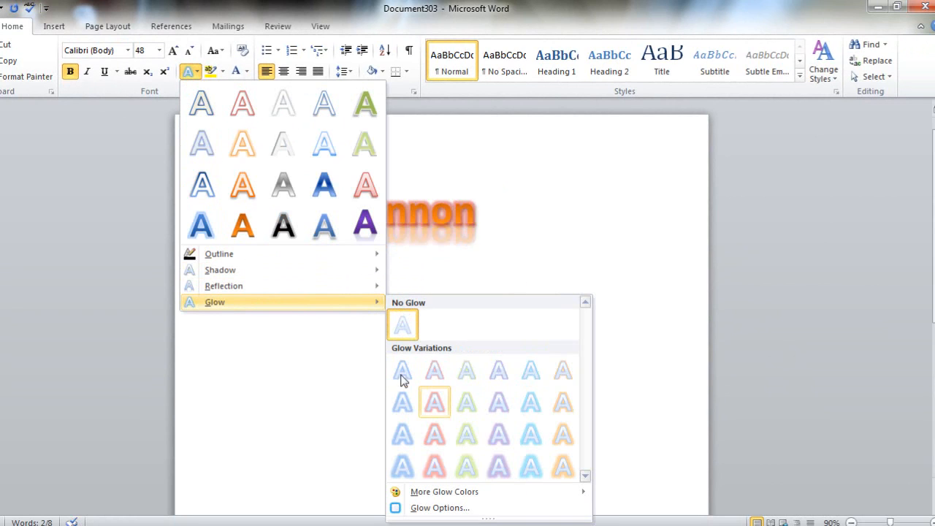
pyautogui.moveTo(327, 274)
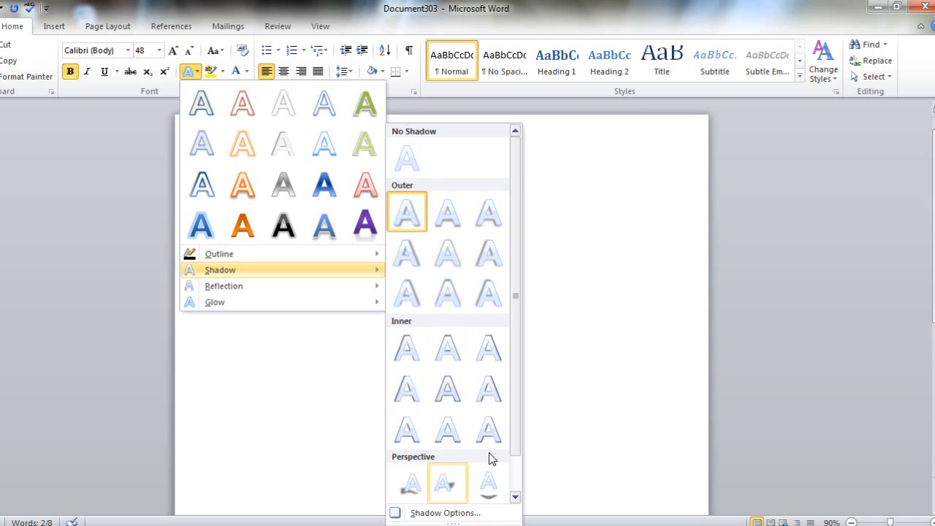
pyautogui.moveTo(514, 443); pyautogui.dragTo(518, 484)
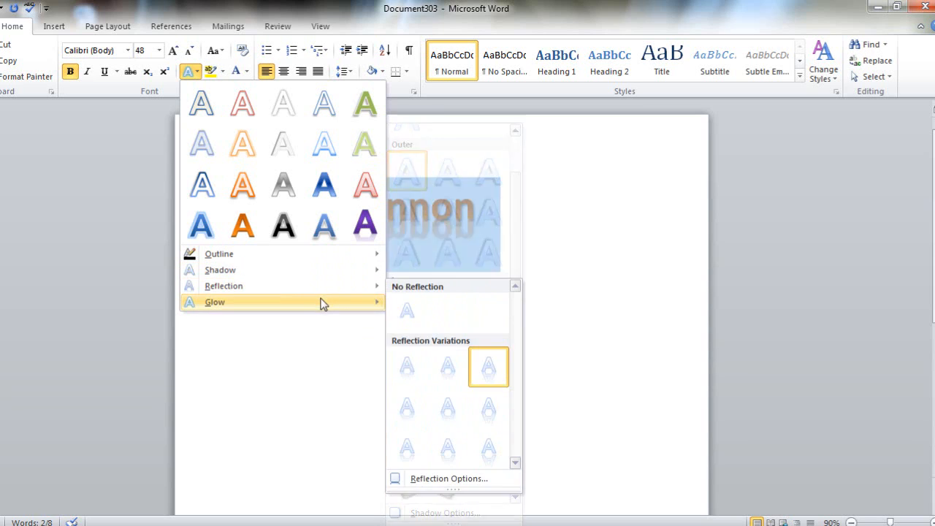
pyautogui.moveTo(324, 302)
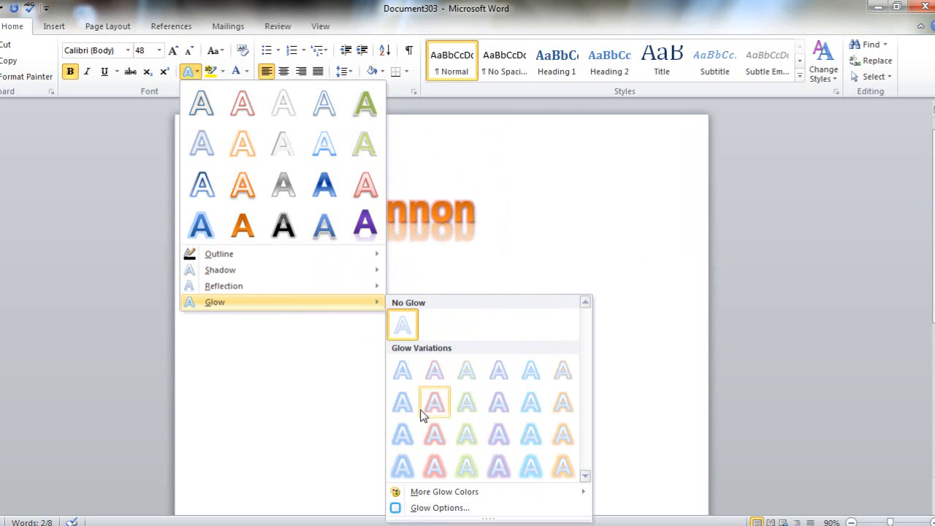
pyautogui.click(431, 463)
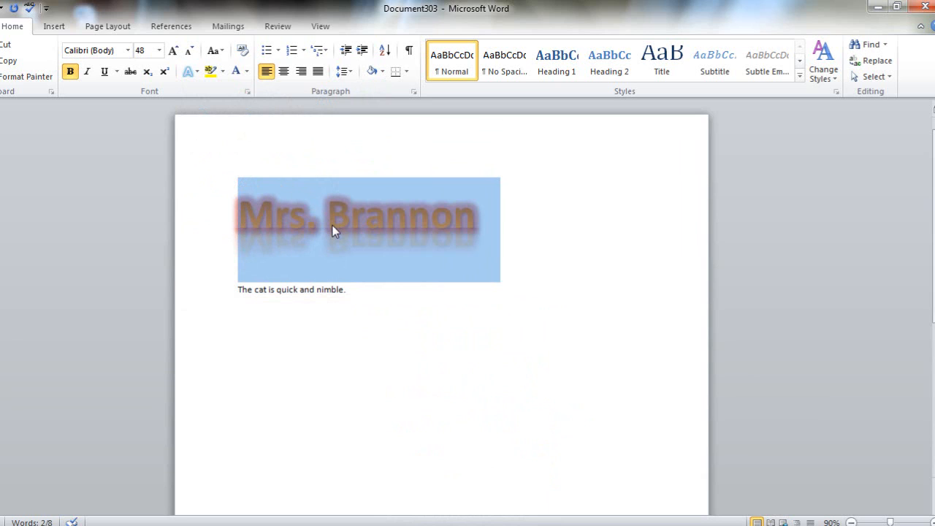
pyautogui.click(334, 283)
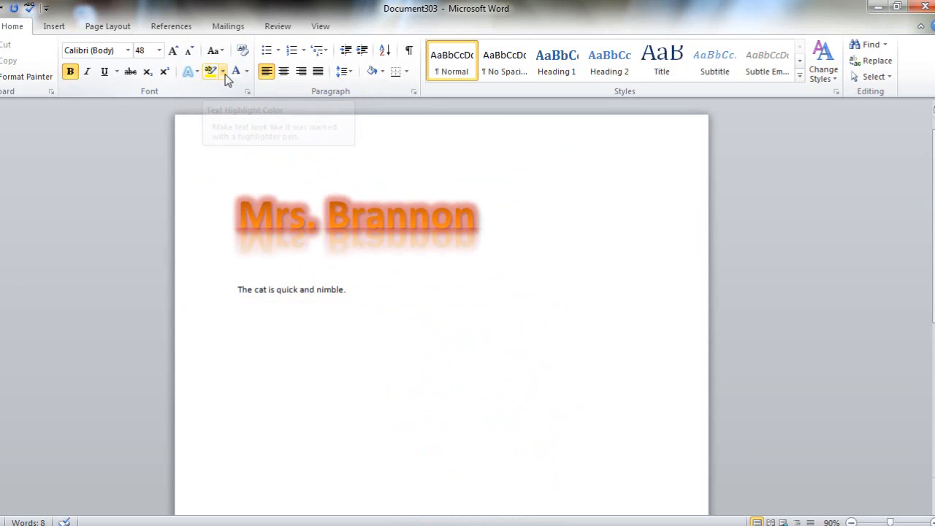
# Highlight the sentence "The cat is quick and nimble." in yellow and remove the highlight with No Color
pyautogui.moveTo(238, 289); pyautogui.dragTo(357, 290)
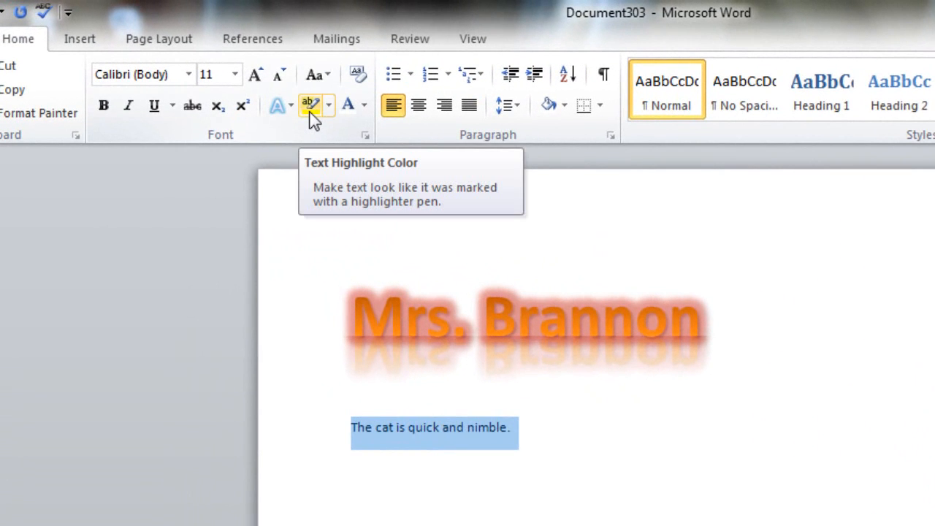
pyautogui.click(310, 114)
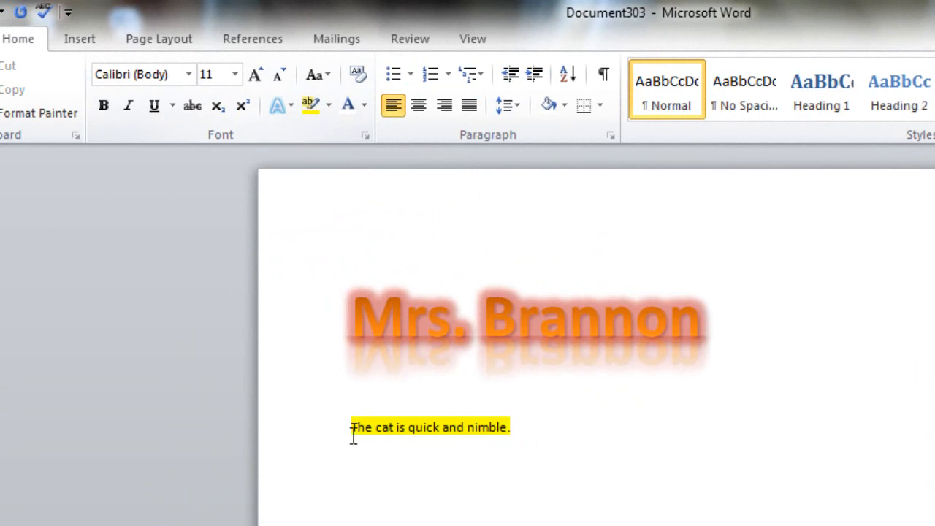
pyautogui.moveTo(352, 429); pyautogui.dragTo(533, 432)
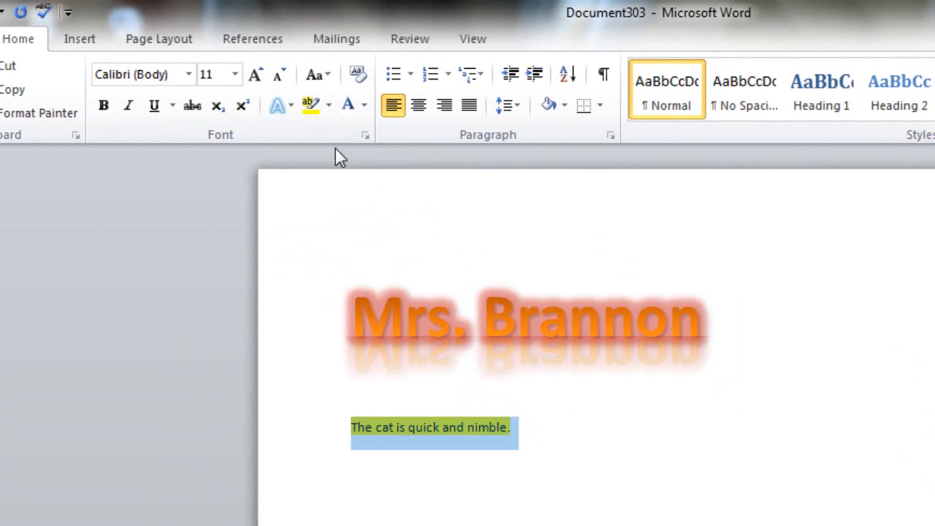
pyautogui.click(329, 110)
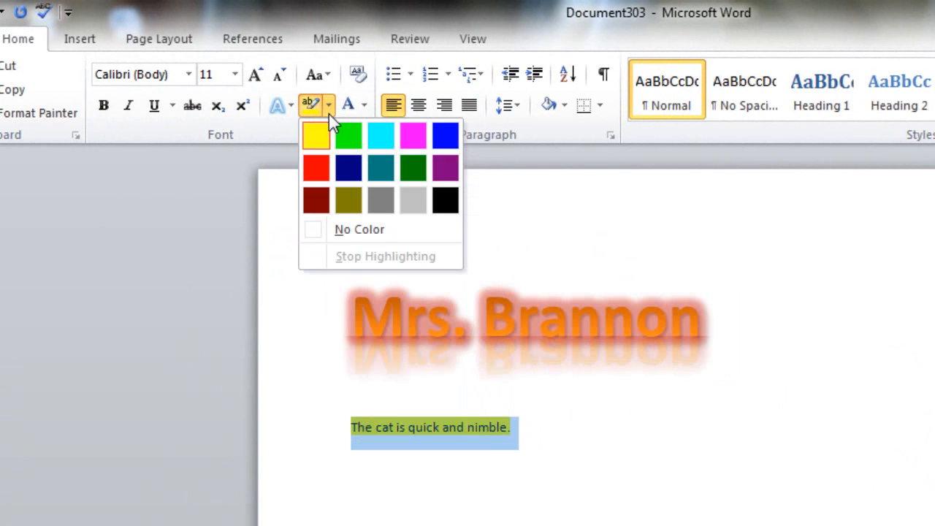
pyautogui.click(346, 231)
# Highlight the cat sentence in yellow again and clear it by going over the text with the active yellow highlighter
pyautogui.moveTo(518, 426); pyautogui.dragTo(370, 445)
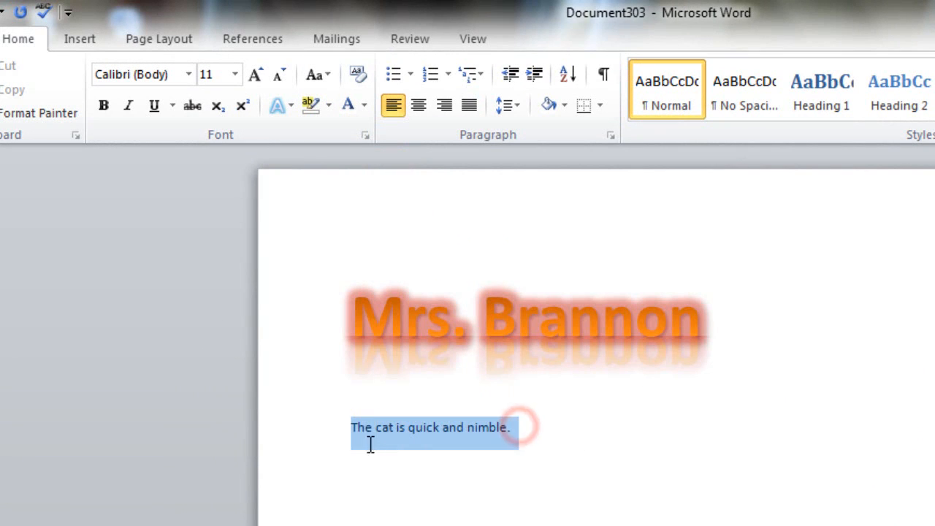
pyautogui.click(329, 105)
pyautogui.click(317, 134)
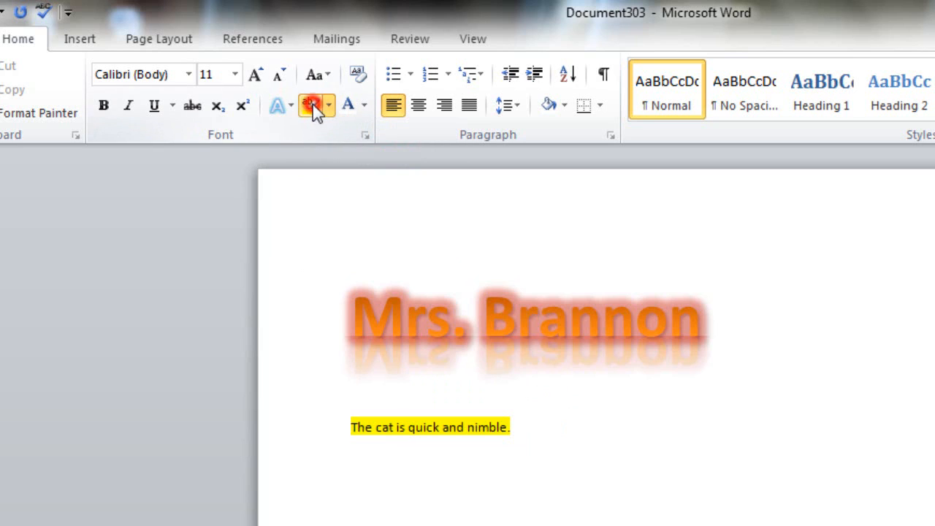
pyautogui.click(315, 106)
pyautogui.moveTo(351, 427); pyautogui.dragTo(512, 428)
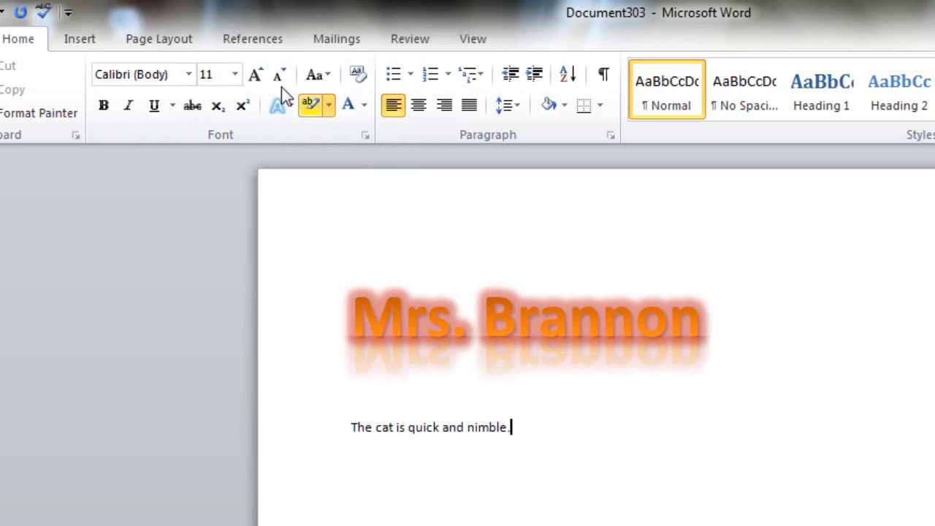
# Set the highlighter to No Color and sweep it across the whole cat sentence
pyautogui.click(329, 108)
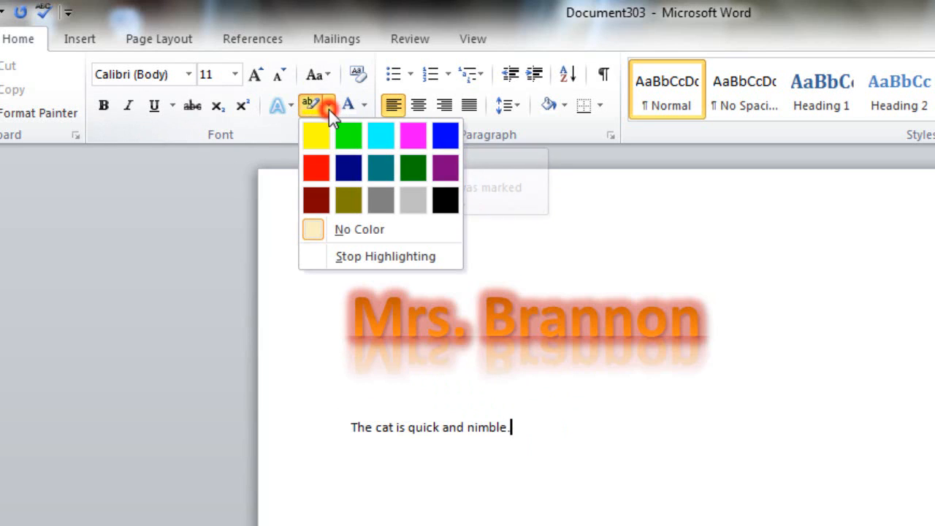
pyautogui.click(341, 230)
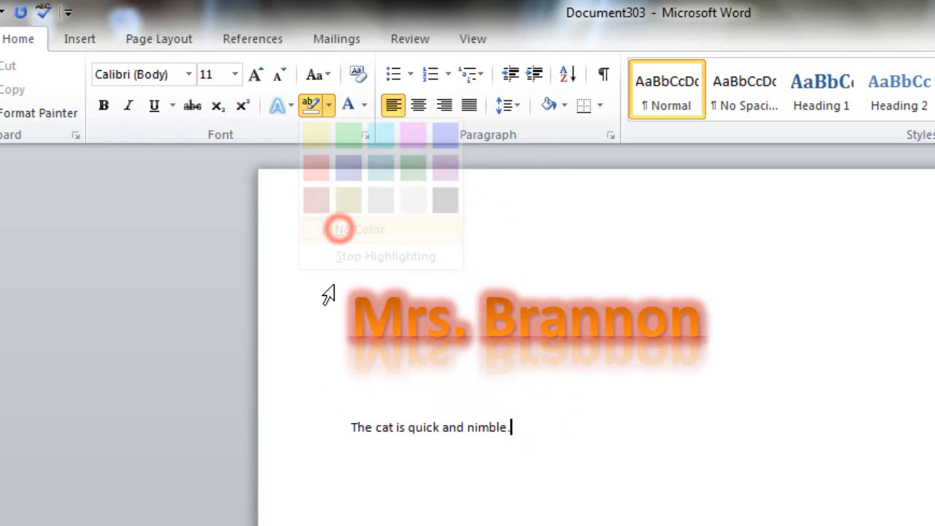
pyautogui.moveTo(351, 426); pyautogui.dragTo(511, 428)
# Set the highlighter color to turquoise and turn the highlighter off without marking any text
pyautogui.click(328, 110)
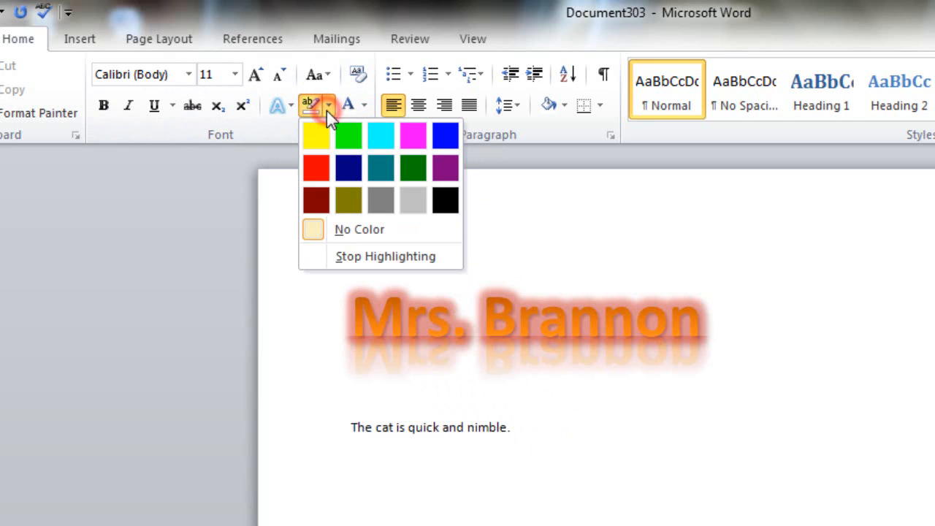
pyautogui.click(378, 138)
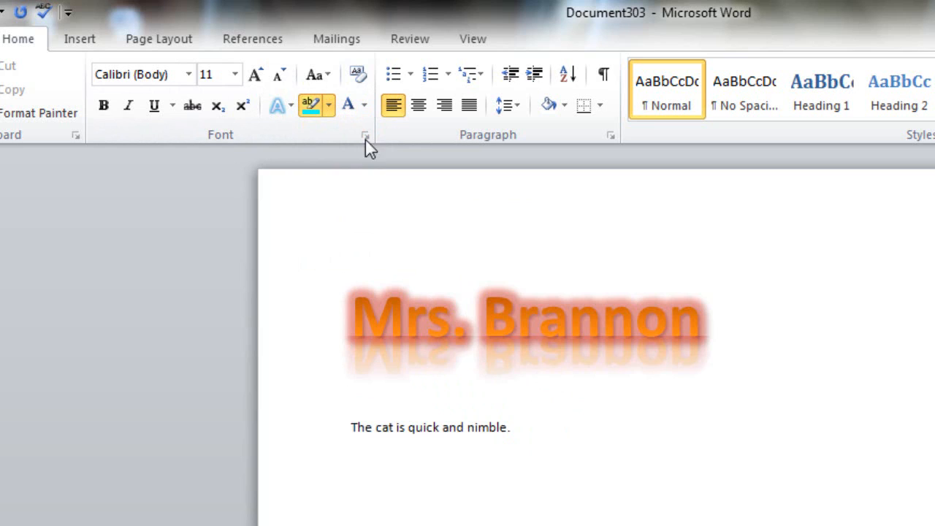
pyautogui.click(310, 110)
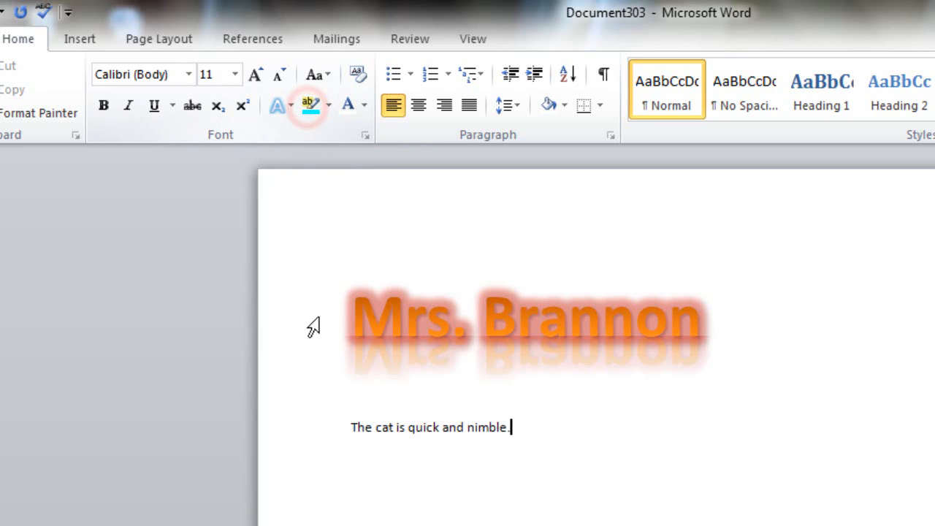
# Color the words "The cat is quick" white and return their font color to Automatic
pyautogui.click(351, 427)
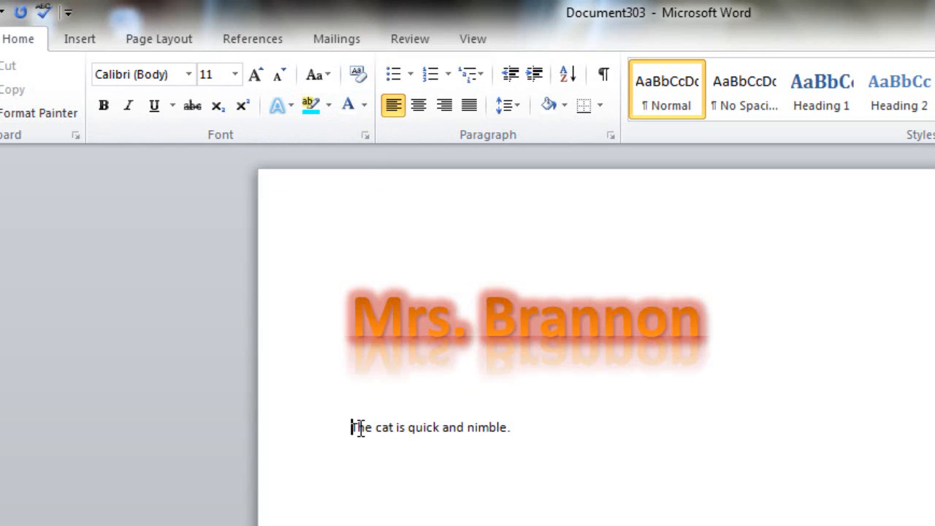
pyautogui.moveTo(352, 427); pyautogui.dragTo(441, 428)
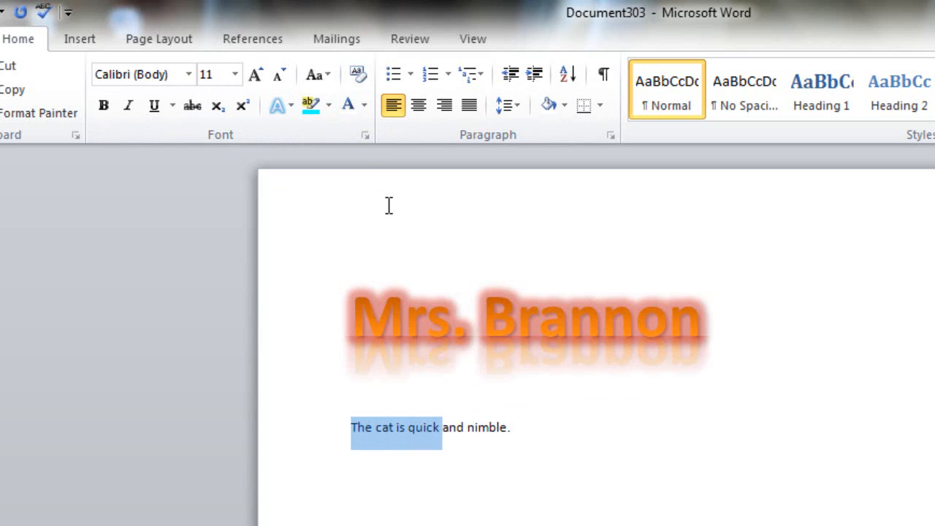
pyautogui.click(349, 110)
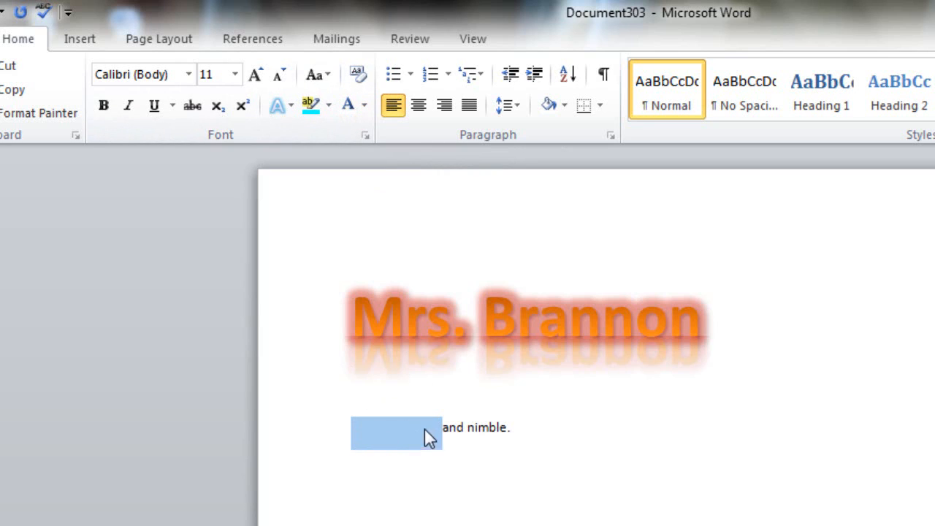
pyautogui.click(365, 108)
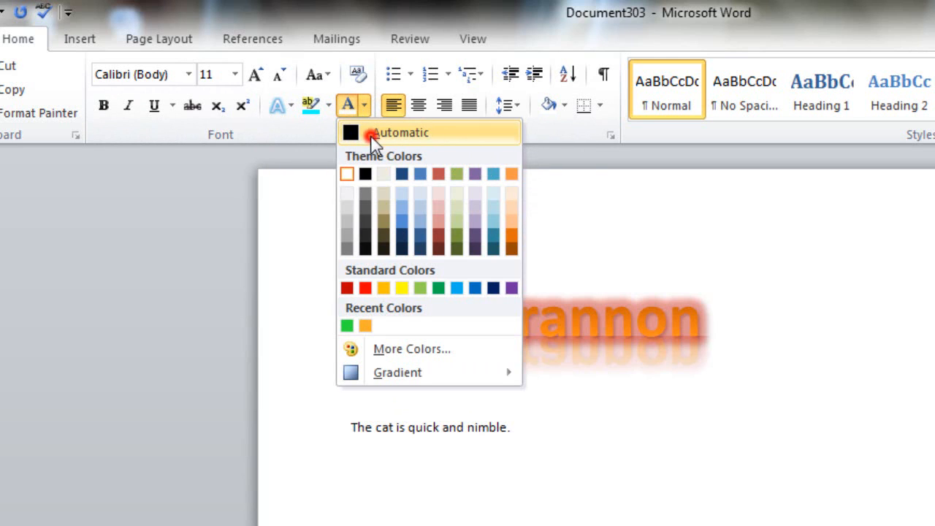
pyautogui.click(372, 136)
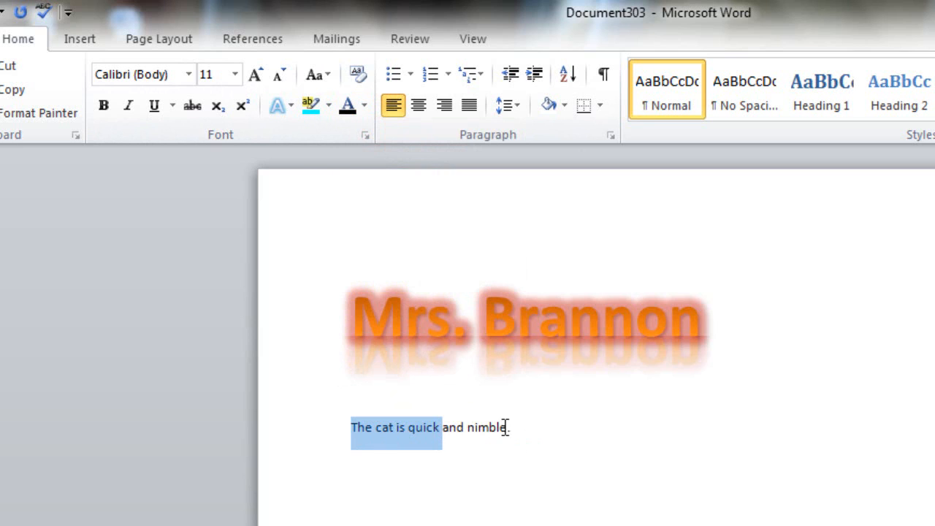
# Color the words "and nimble." with the green from the top row of theme colors and deselect them
pyautogui.moveTo(514, 429); pyautogui.dragTo(444, 431)
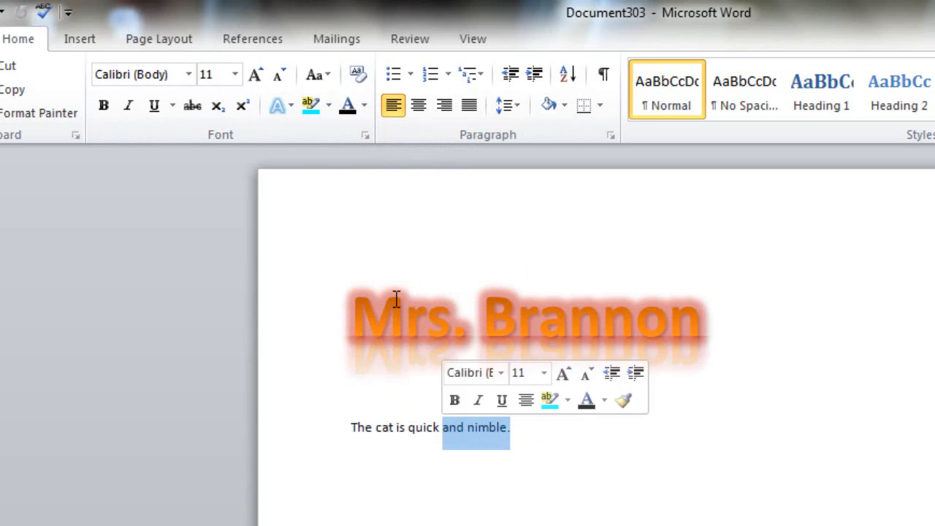
pyautogui.click(365, 106)
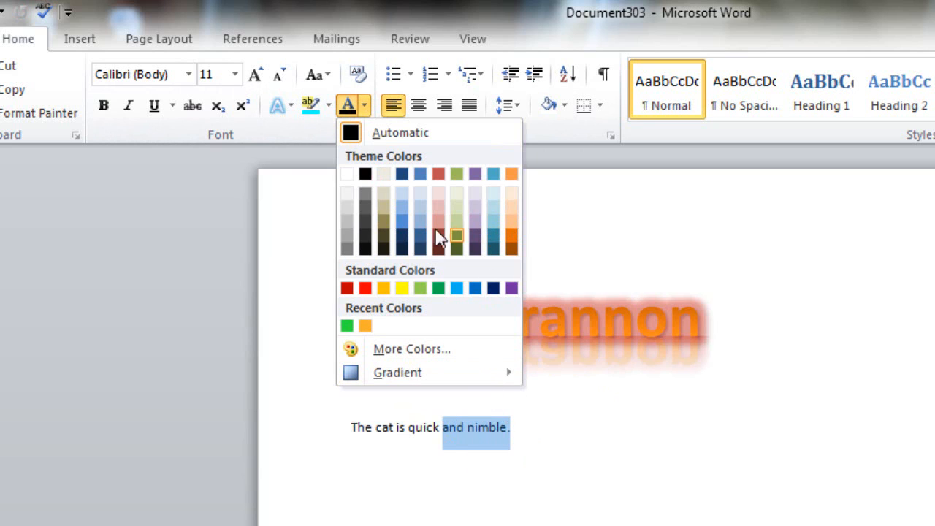
pyautogui.click(456, 175)
pyautogui.click(557, 432)
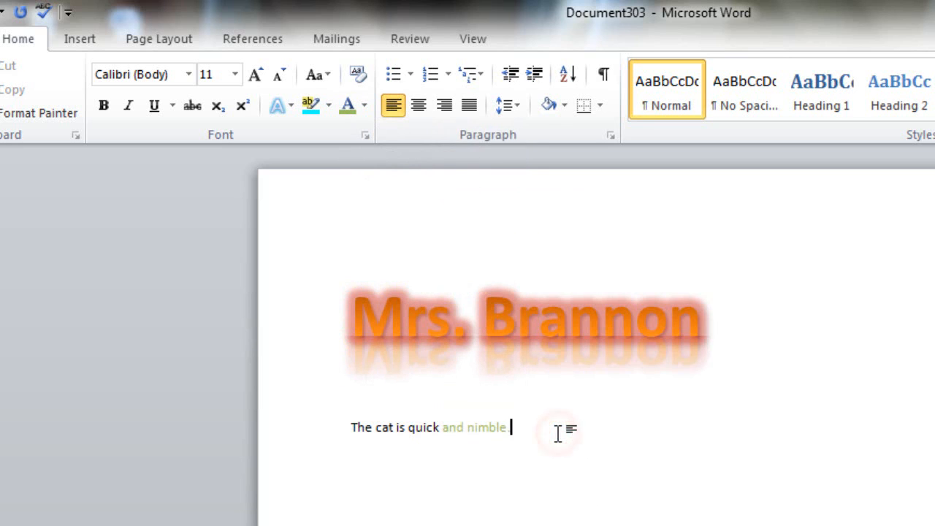